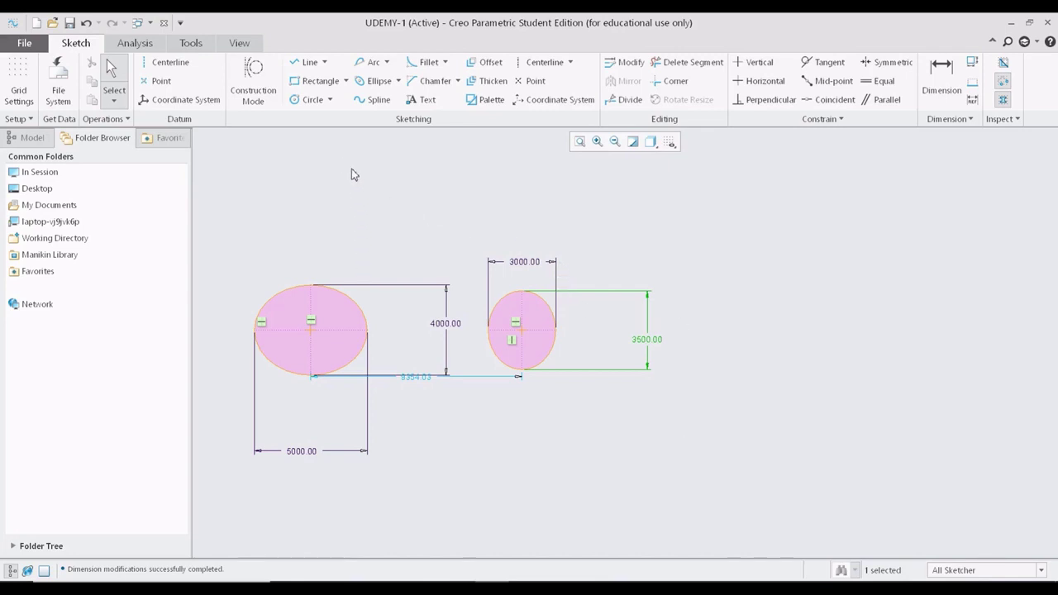
scroll(447, 352, up, 4)
mouse_move(312, 245)
mouse_down()
mouse_move(601, 448)
mouse_move(621, 449)
mouse_up()
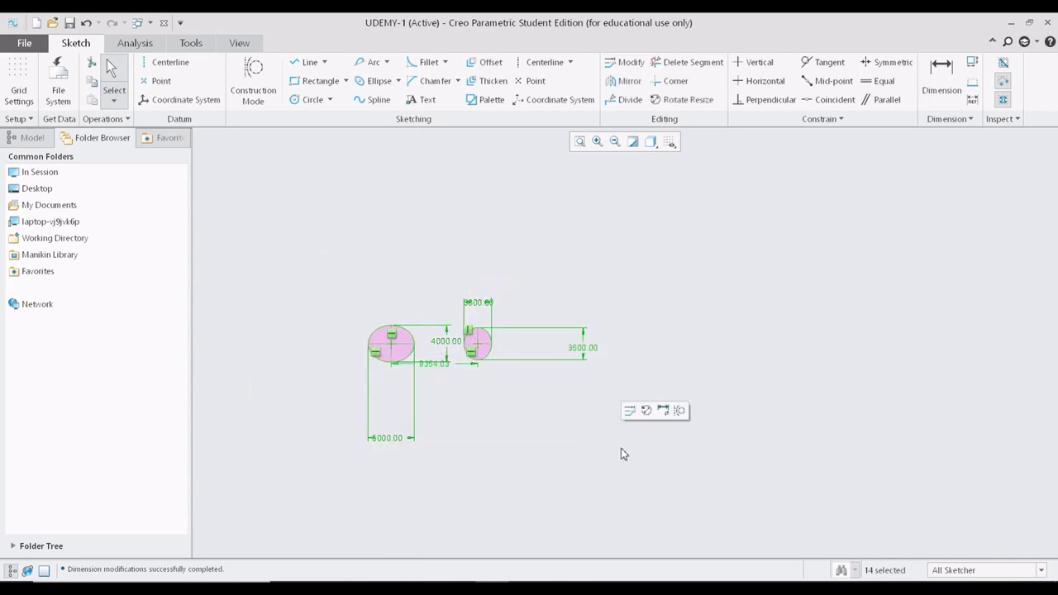
scroll(621, 451, down, 2)
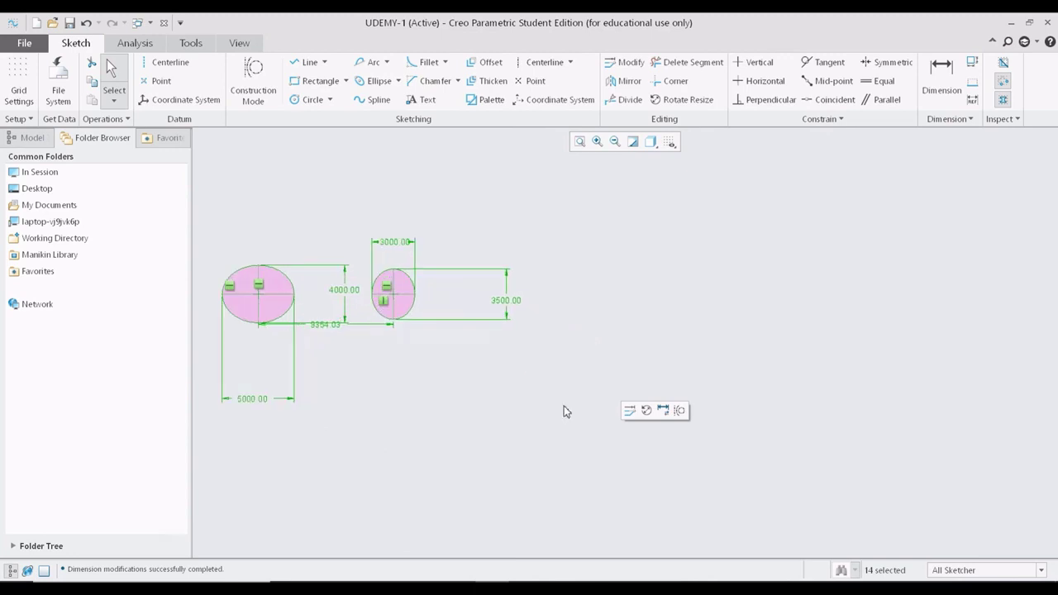
click(562, 411)
shift+middle_drag(418, 494, 629, 501)
scroll(622, 385, up, 1)
scroll(538, 347, down, 4)
scroll(500, 396, up, 4)
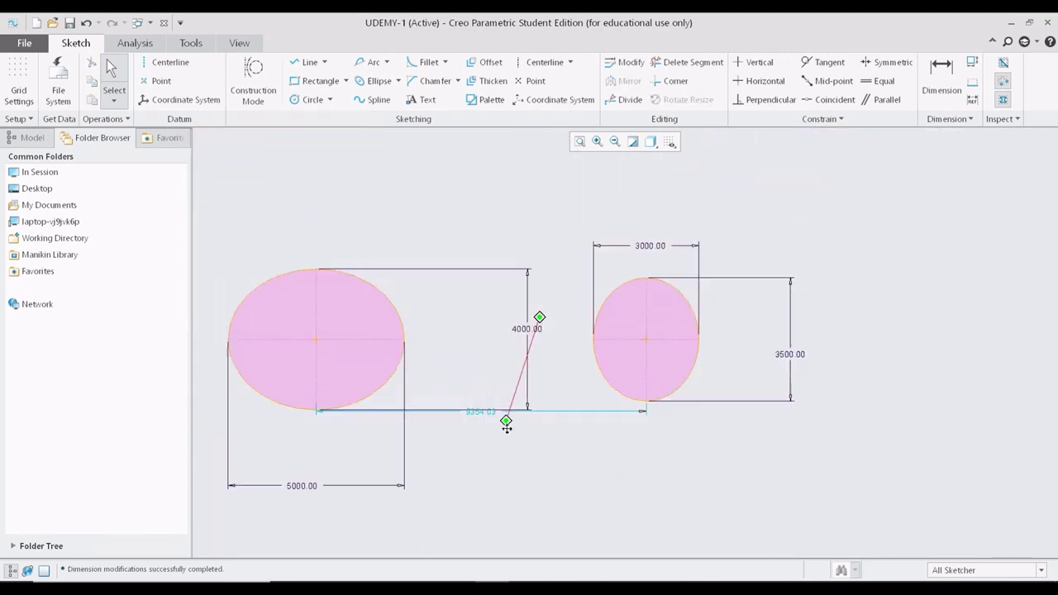
Remove all the arcs and axes of both ellipses with Delete Segment, leaving the sketch empty.
click(664, 66)
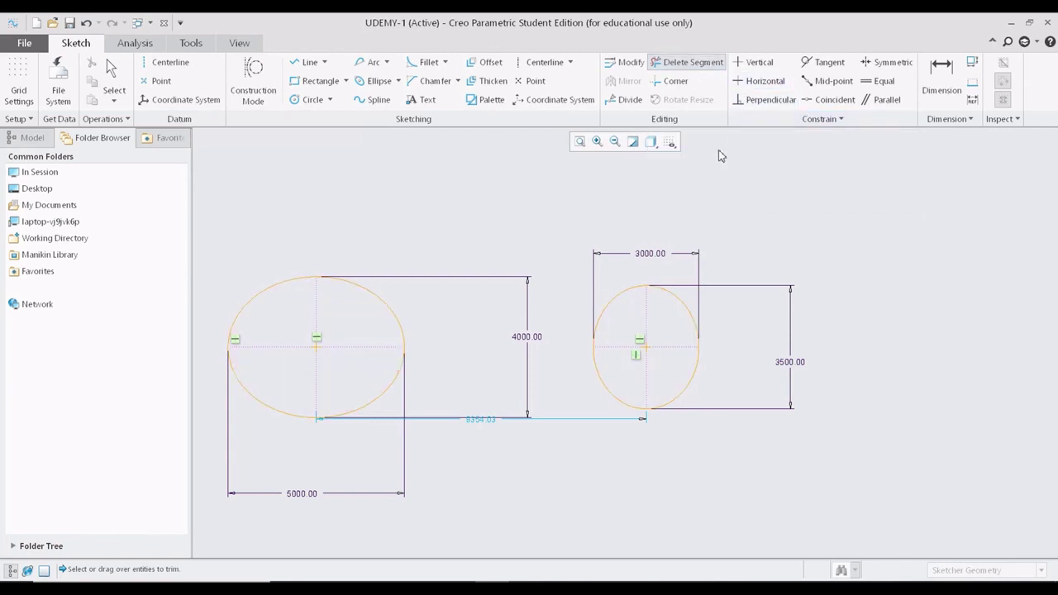
click(301, 282)
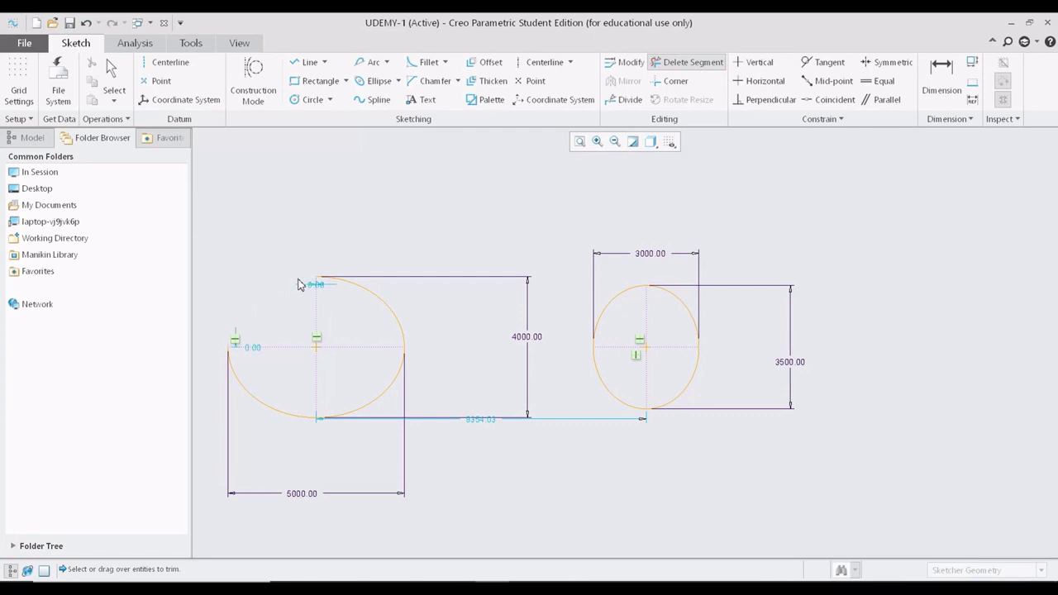
click(398, 324)
click(392, 391)
click(291, 415)
click(621, 300)
click(693, 314)
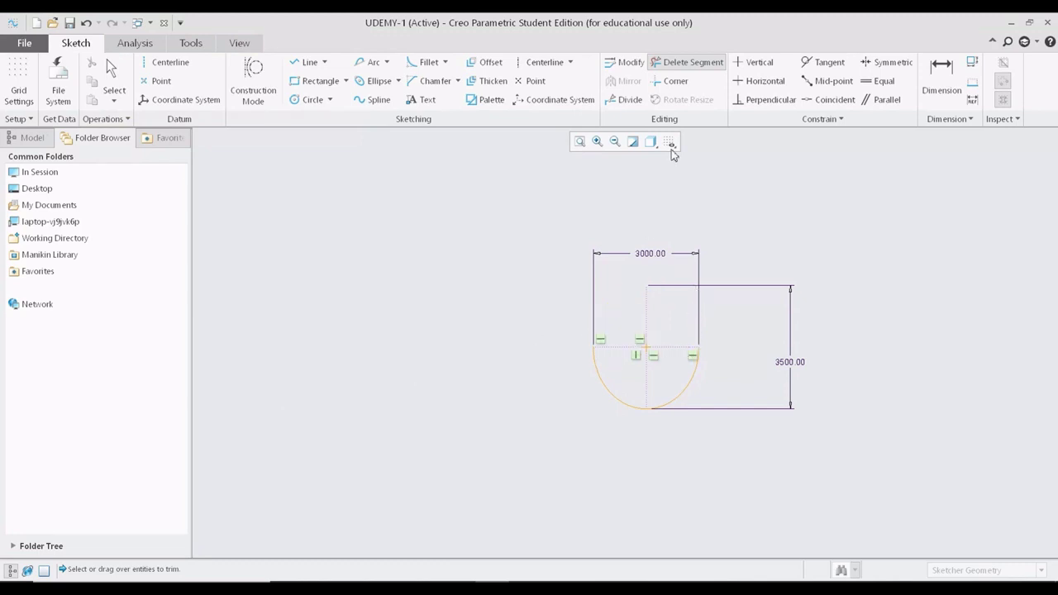
mouse_move(375, 221)
mouse_down()
mouse_move(742, 435)
mouse_move(607, 464)
mouse_move(576, 420)
mouse_move(674, 364)
mouse_move(726, 373)
mouse_move(642, 399)
mouse_up()
Sketch a thin horizontal rectangle about 6707 wide and 563 high in the middle of the empty sketch.
click(324, 86)
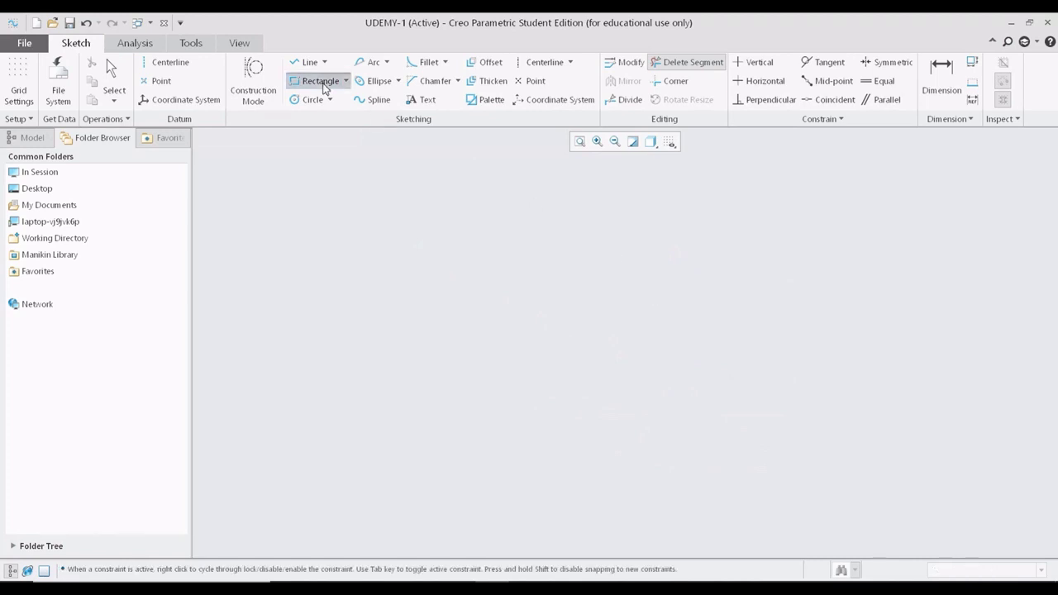
click(426, 337)
click(662, 357)
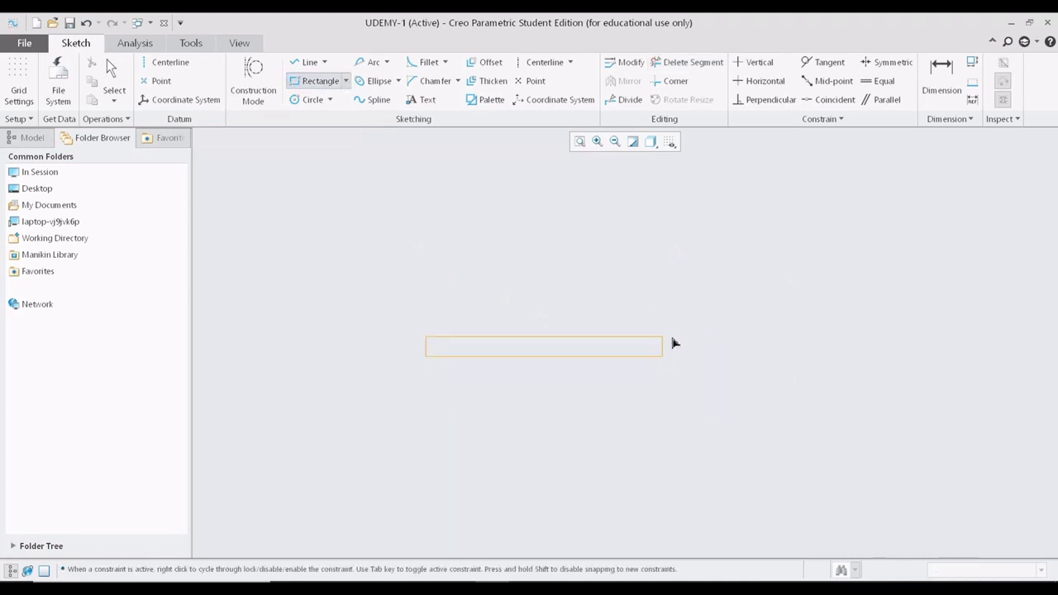
middle_click(723, 277)
Trim away every edge of the thin rectangle with Delete Segment and end the command.
click(703, 64)
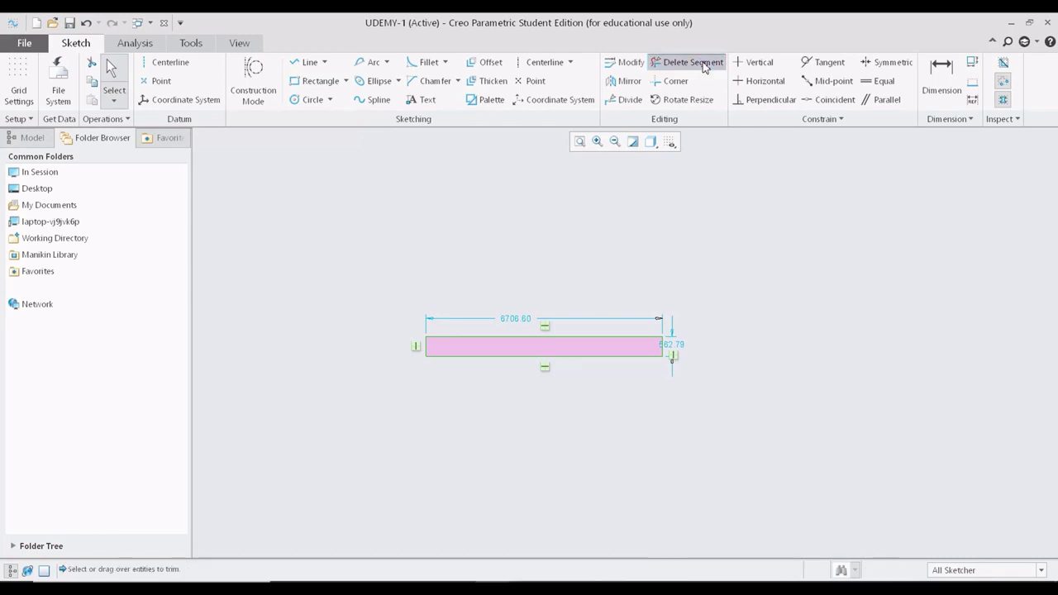
click(649, 341)
mouse_move(656, 360)
mouse_down()
mouse_move(464, 384)
mouse_move(409, 352)
mouse_move(668, 336)
mouse_move(697, 349)
mouse_move(579, 372)
mouse_up()
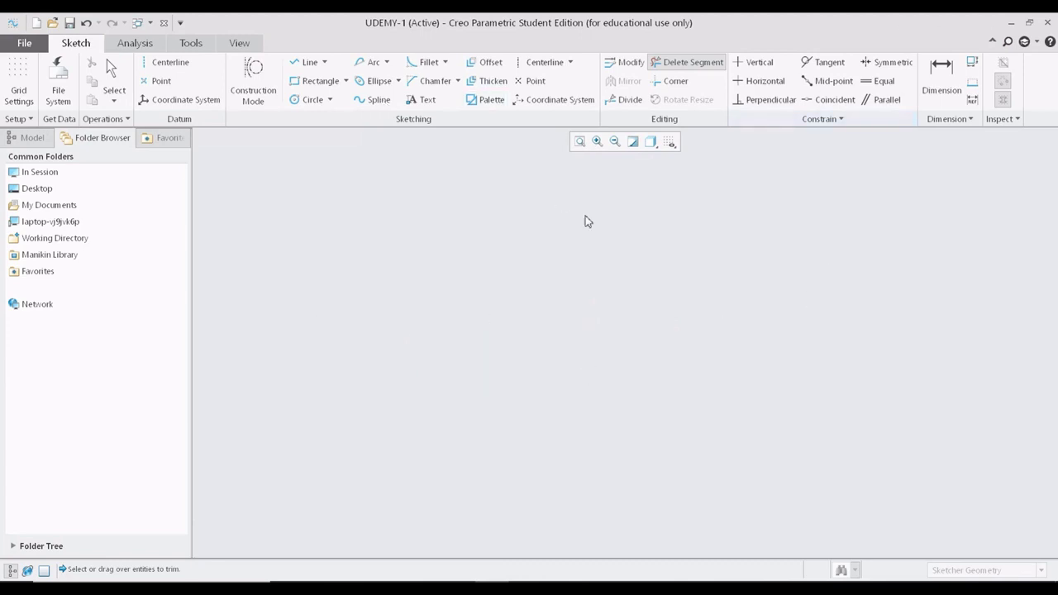
key(Escape)
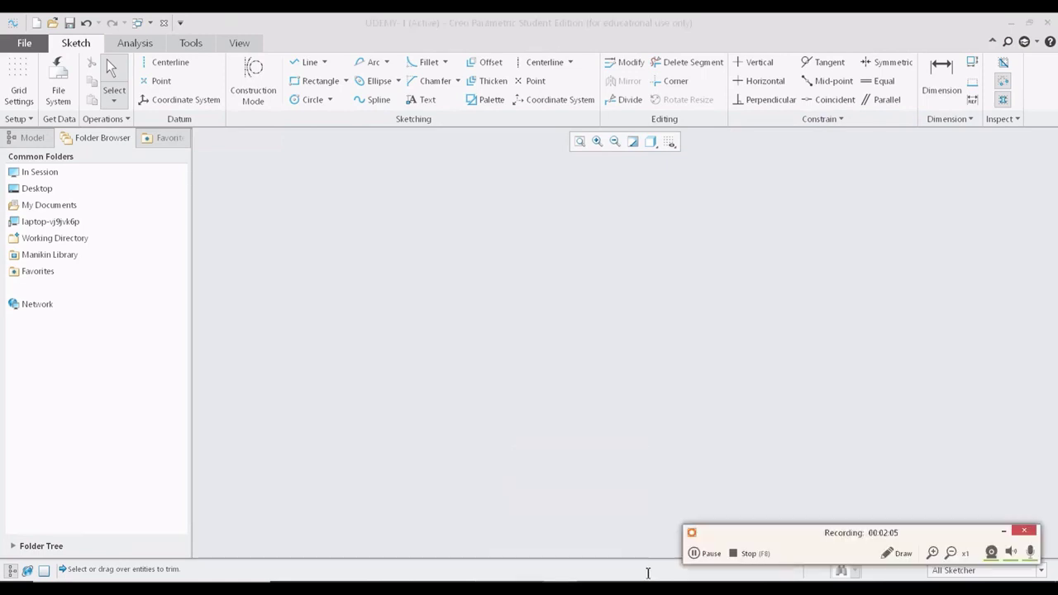
Examine the X, Y and Z coordinate columns of the Onera text file in Notepad, close it and return to the Creo sketch.
click(711, 554)
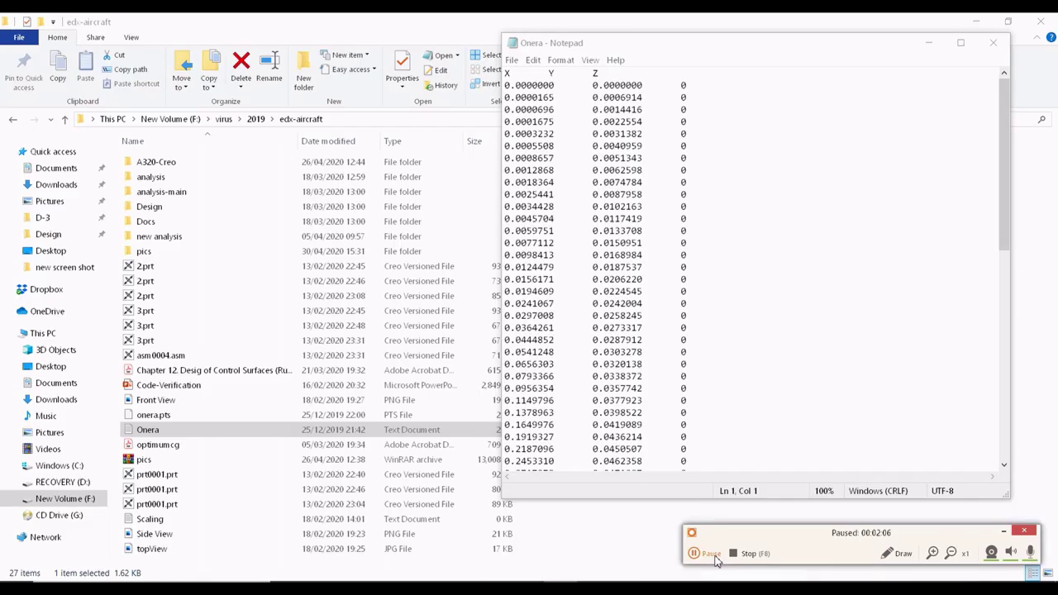
click(712, 556)
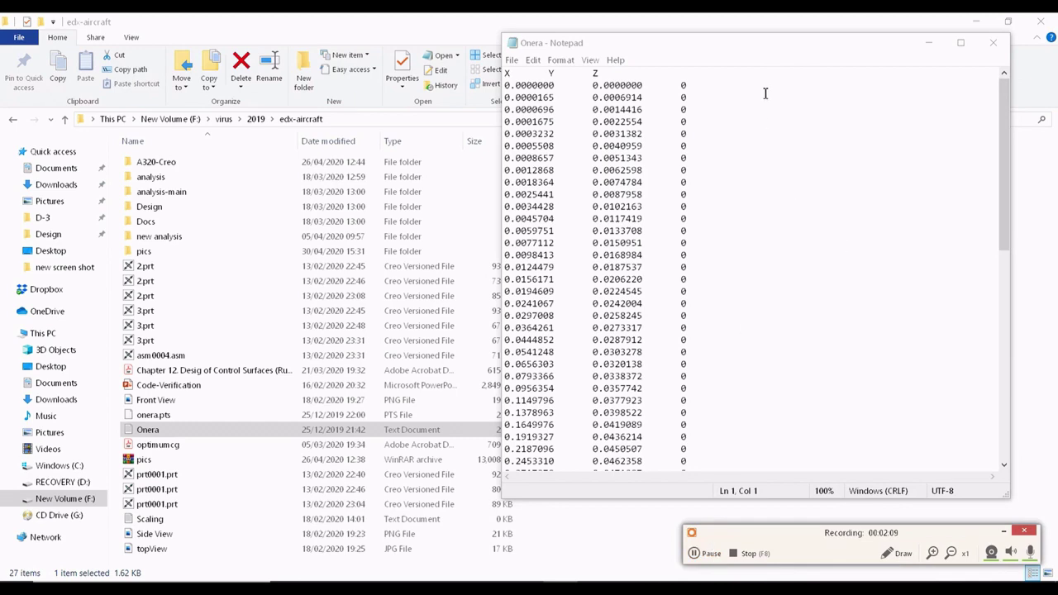
drag(783, 50, 441, 64)
scroll(317, 256, down, 5)
scroll(313, 281, up, 5)
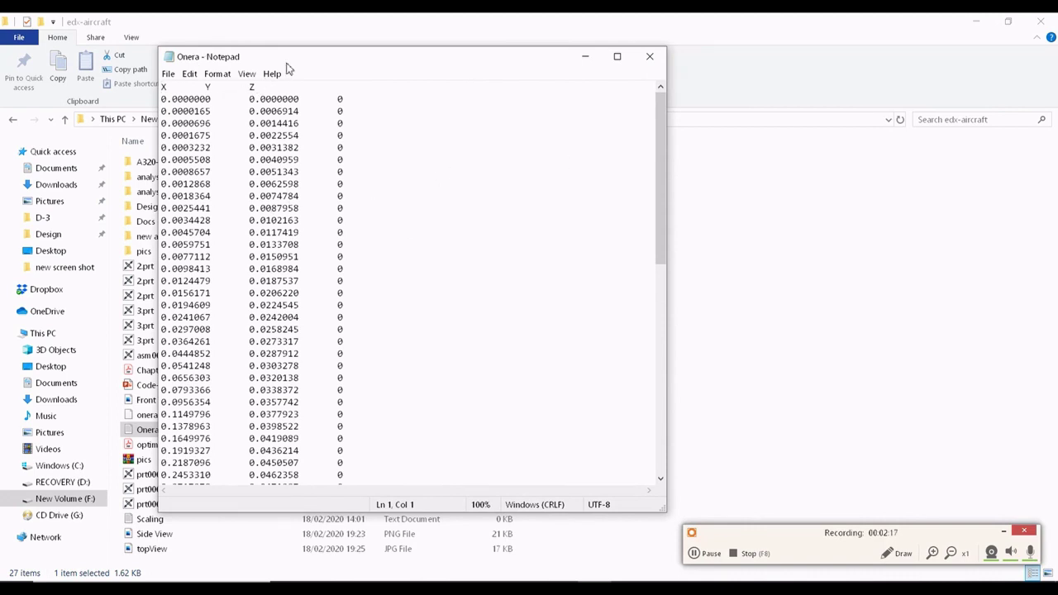
drag(286, 66, 232, 81)
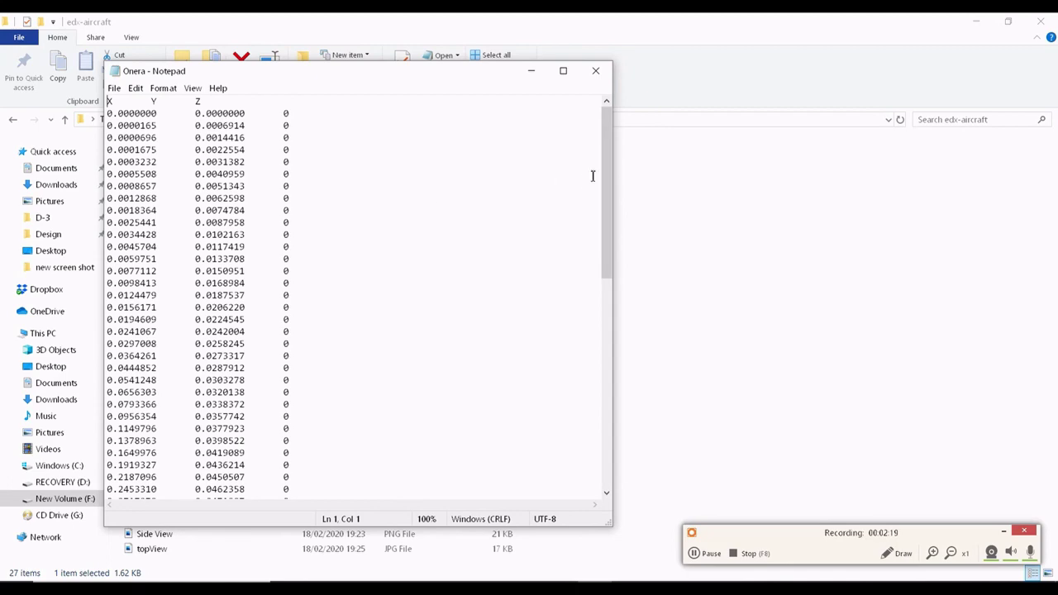
drag(606, 165, 602, 410)
scroll(272, 268, up, 8)
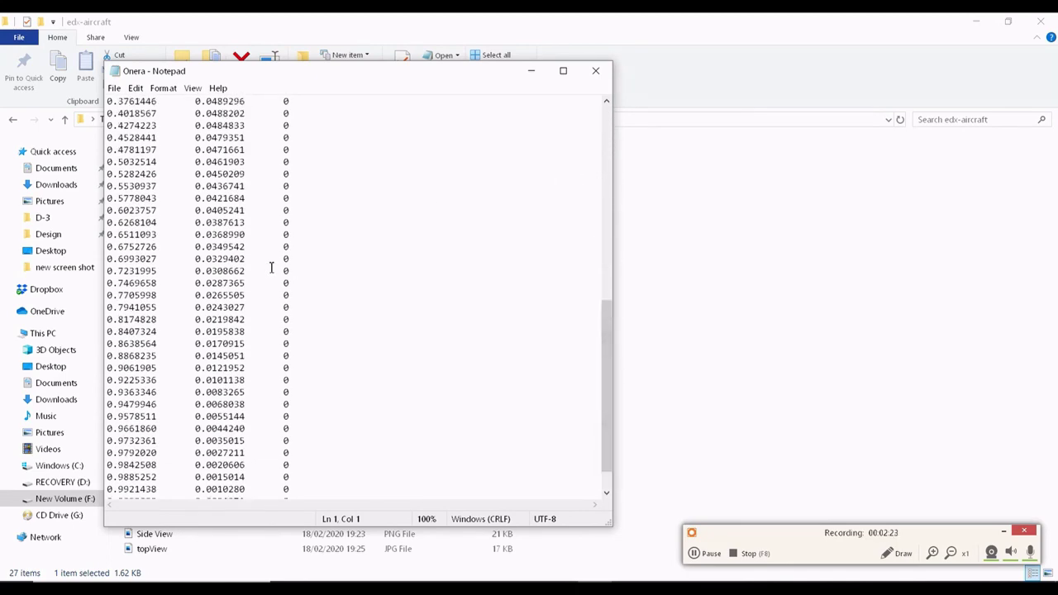
scroll(272, 273, up, 5)
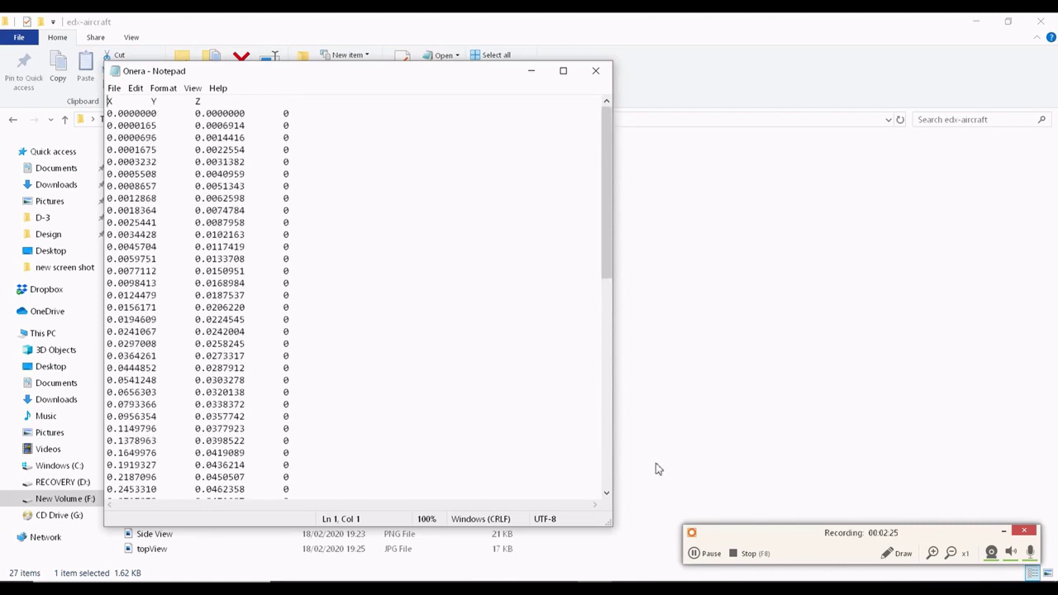
key(alt+F4)
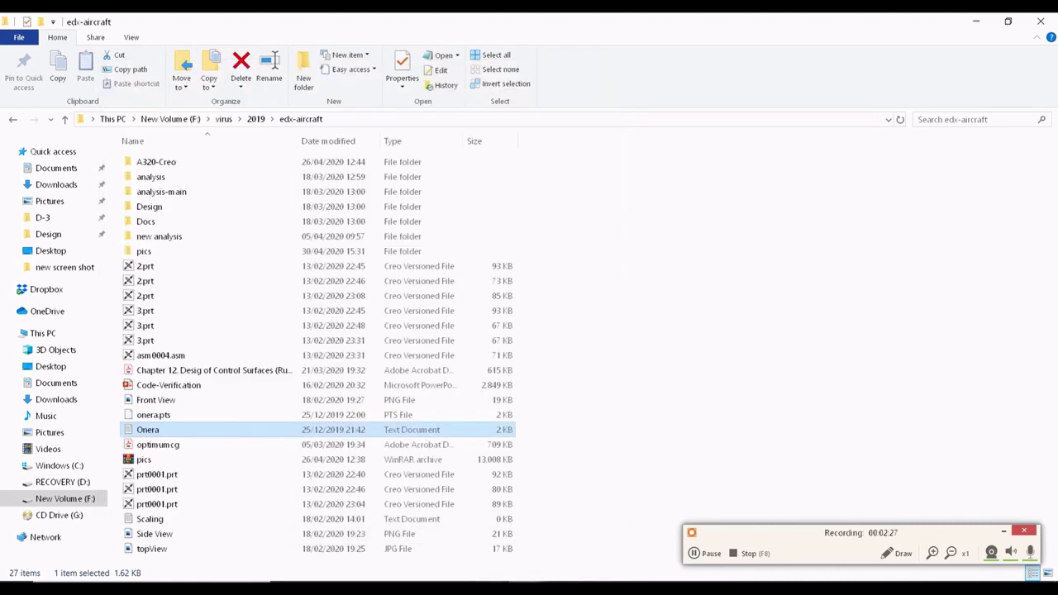
key(alt+F4)
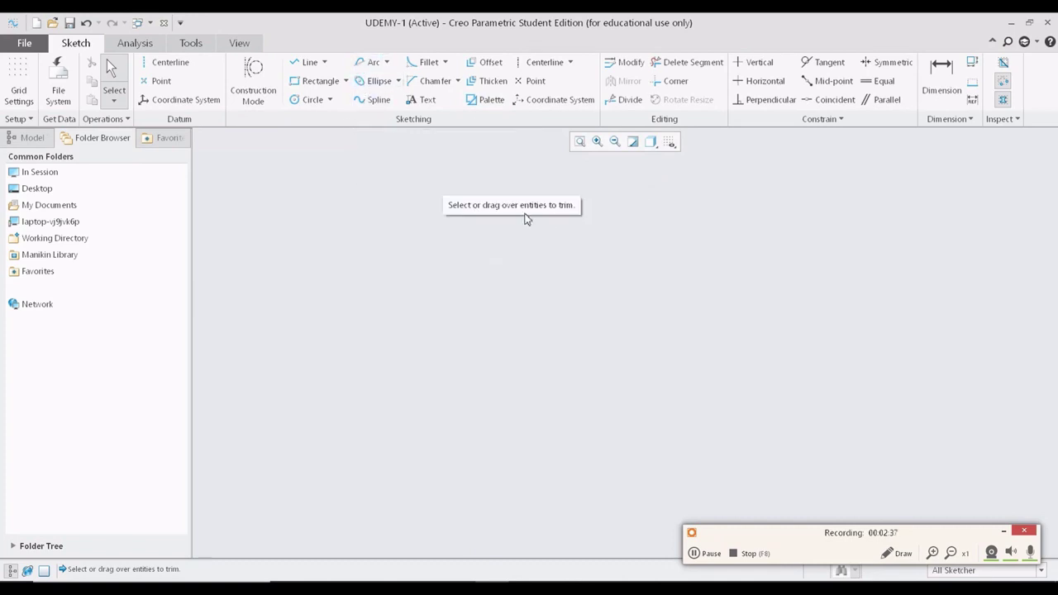
Place a sketch coordinate system near the middle of the empty sketch.
click(541, 100)
click(458, 329)
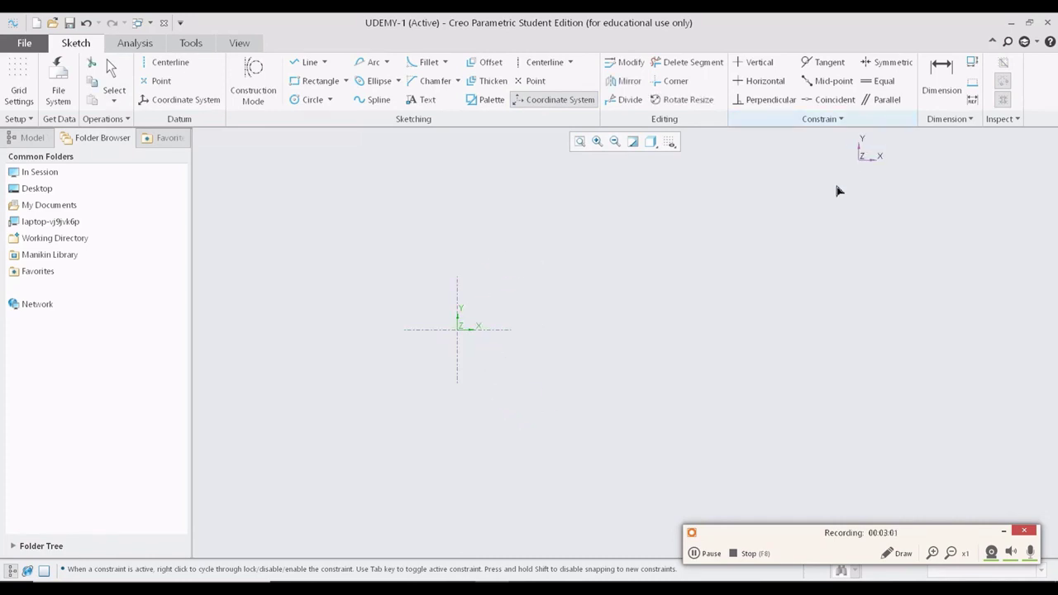
click(635, 329)
middle_click(670, 296)
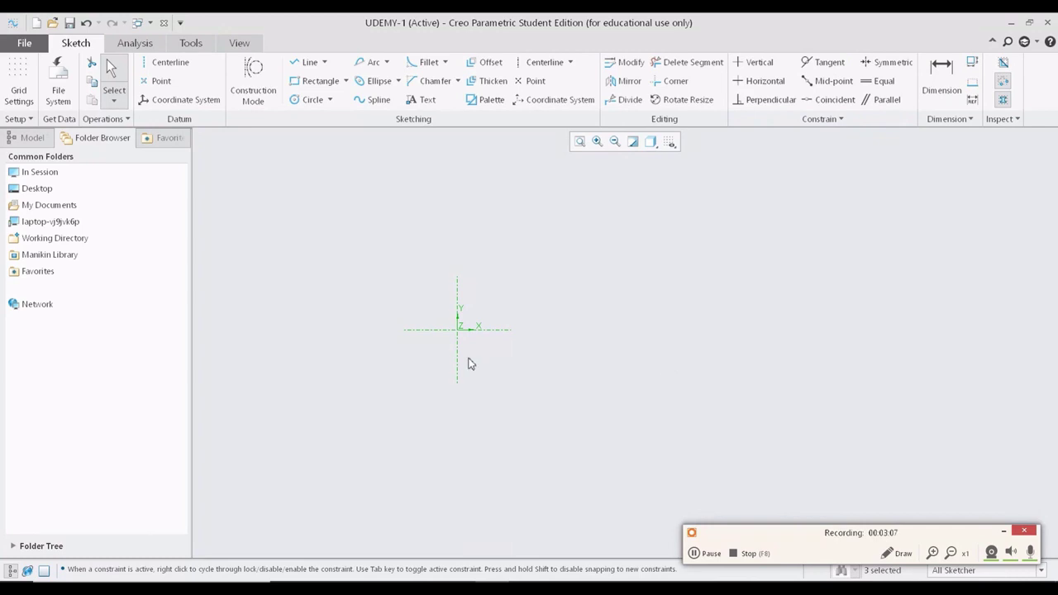
Sketch a horizontal line about 4596 long along the X direction, starting at the coordinate system's origin.
click(310, 64)
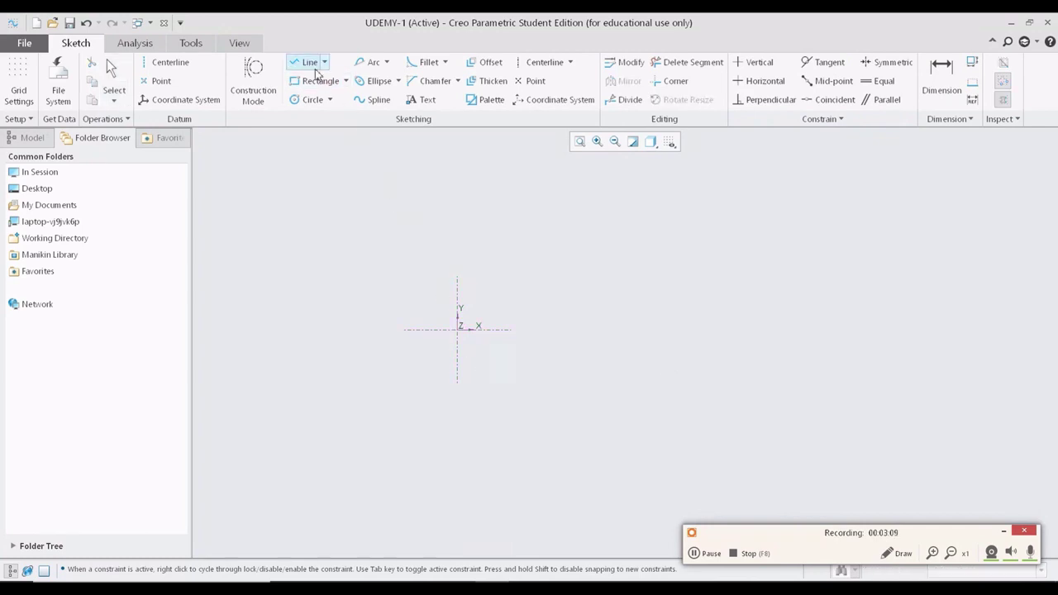
click(461, 331)
click(621, 331)
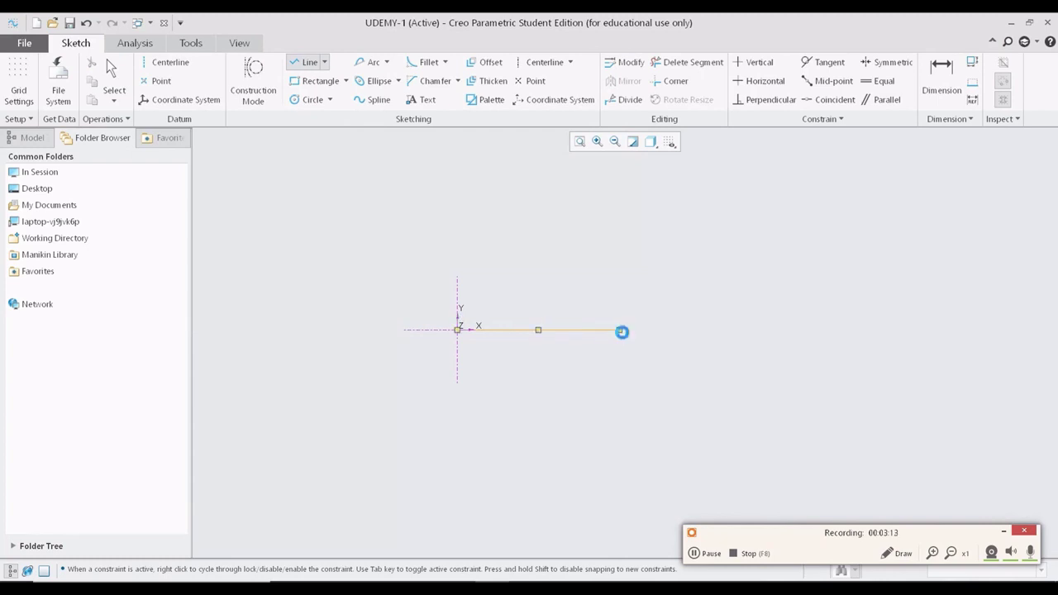
middle_click(621, 335)
Set the horizontal line's length to 1 and reposition its length and angle dimensions around the sketch.
drag(521, 323, 508, 395)
double_click(509, 391)
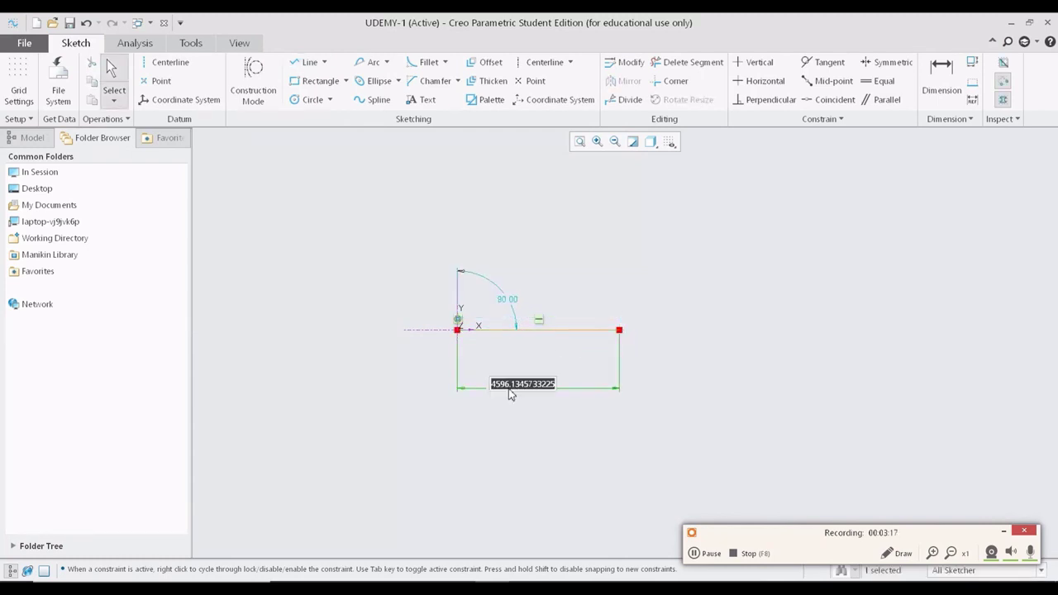
text(50)
key(Return)
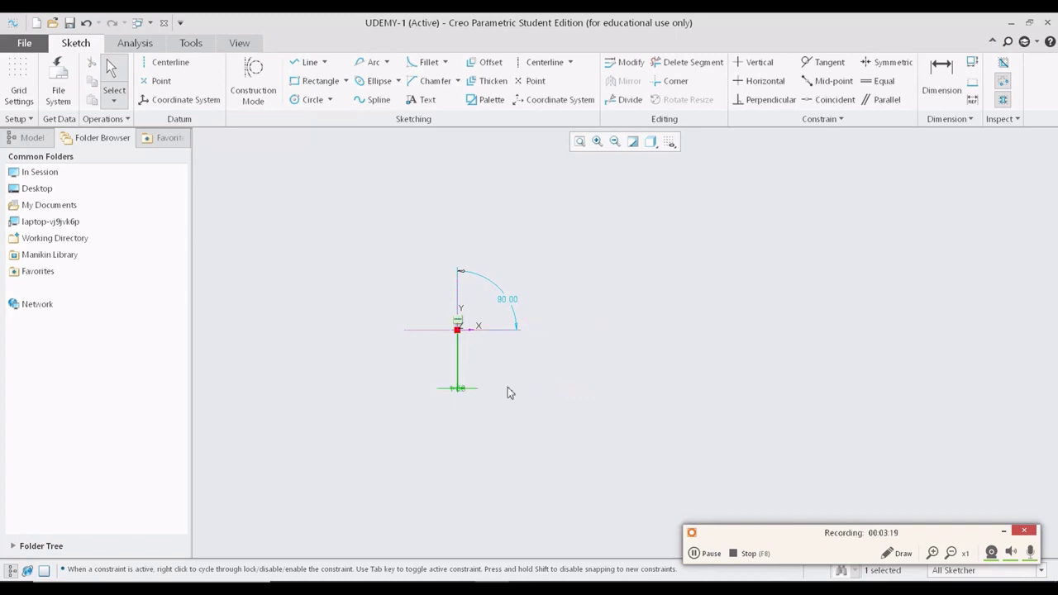
click(577, 143)
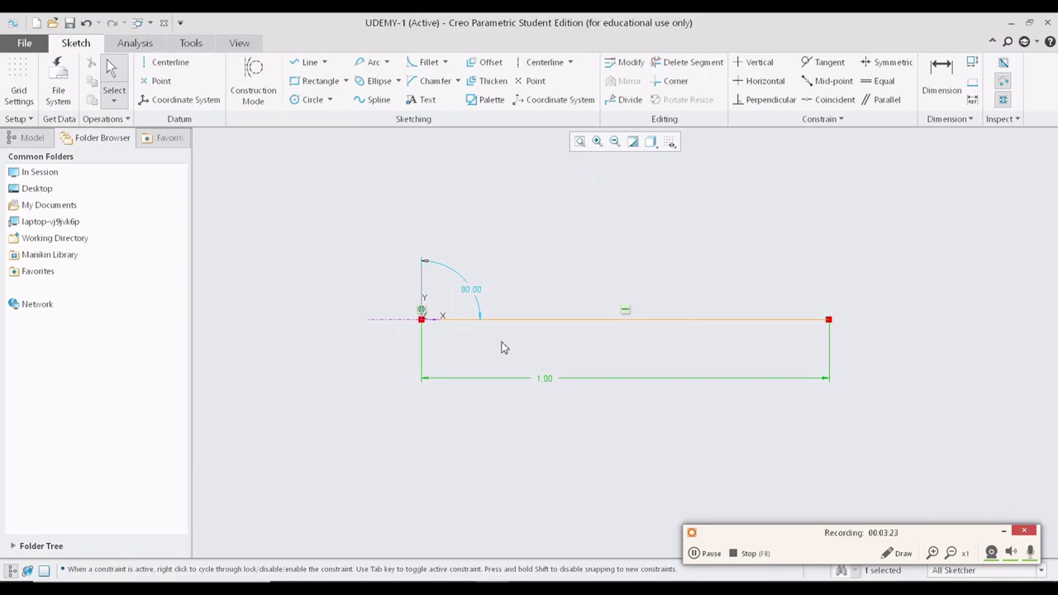
drag(545, 381, 544, 369)
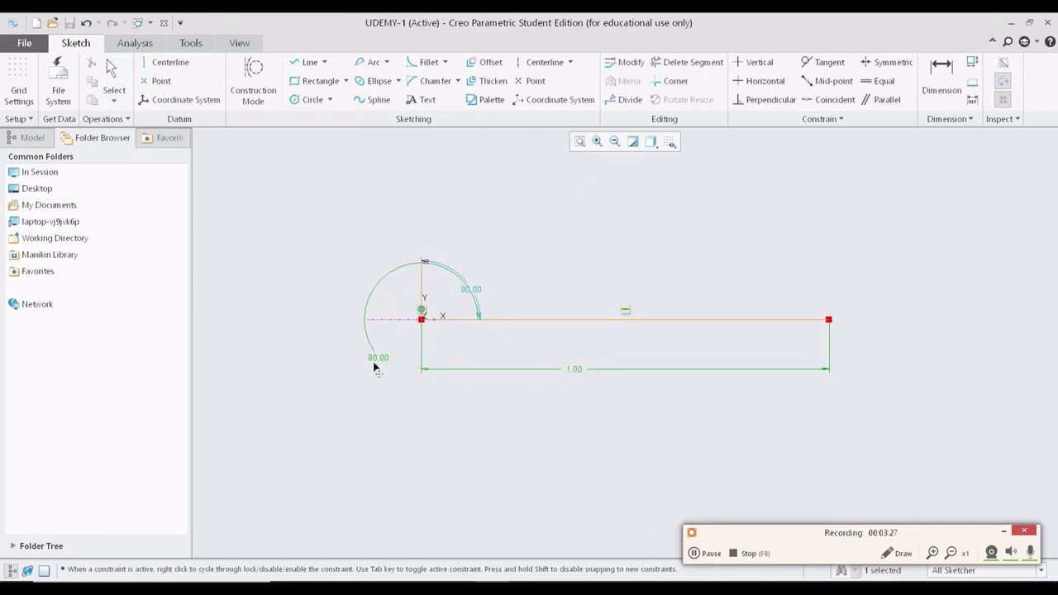
click(468, 242)
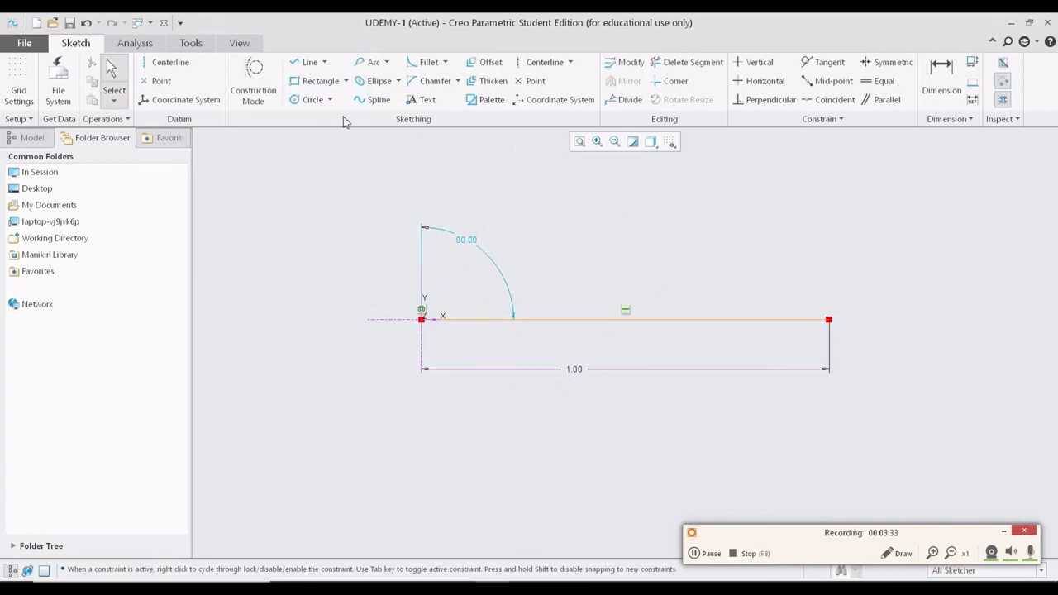
Sketch a four-point arched spline above the line, from the origin to the line's far end, closing an airfoil-like profile.
click(372, 99)
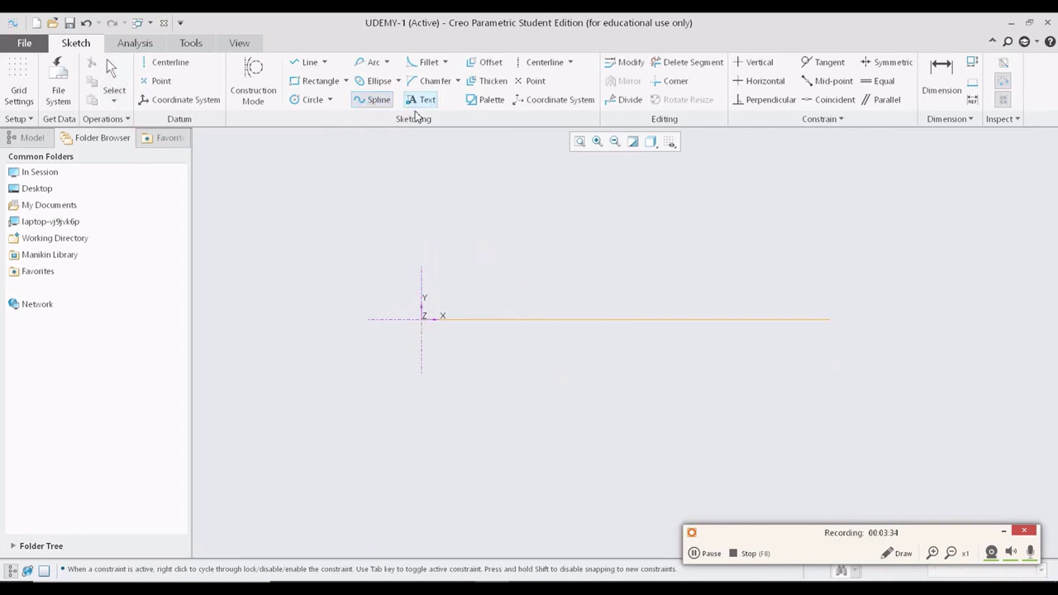
click(422, 320)
click(604, 248)
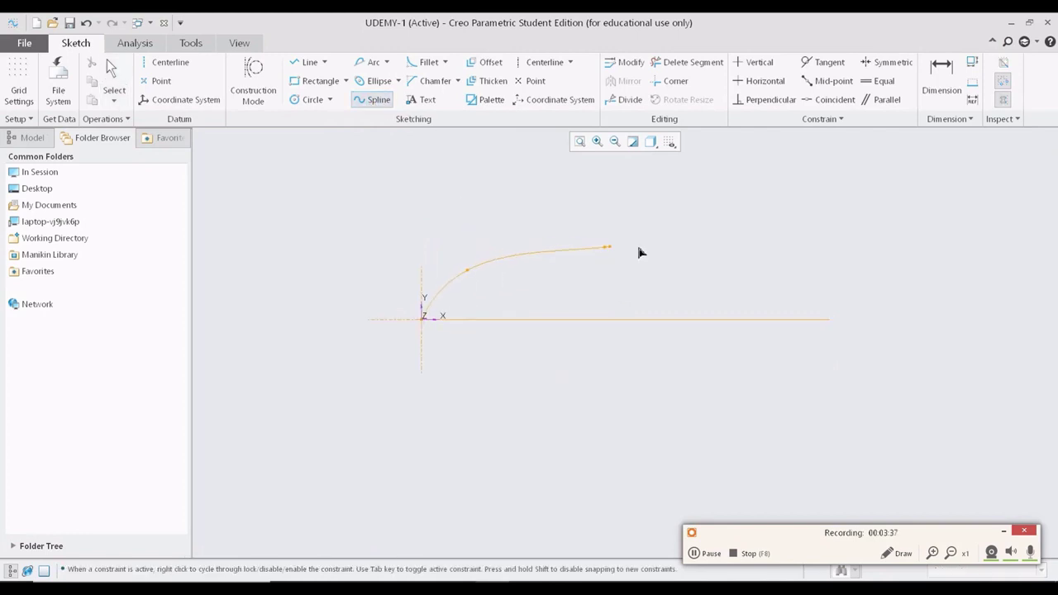
click(828, 319)
middle_click(820, 361)
middle_click(835, 368)
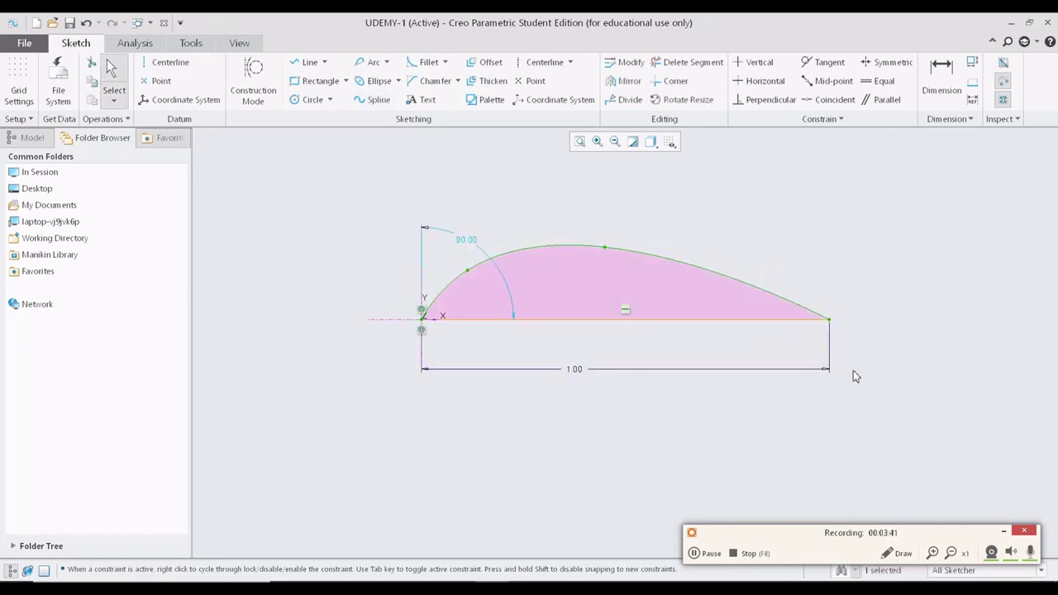
Sketch a long winding spline from about 1.27 across and 0.42 above the origin to about 2.76 across and 0.62 below it.
scroll(394, 333, up, 4)
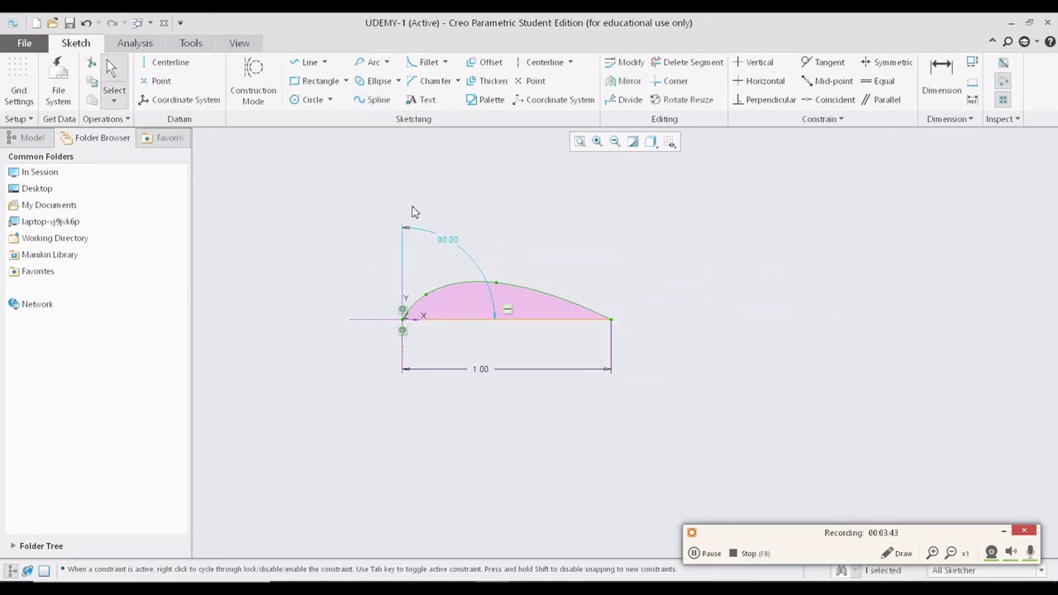
click(374, 99)
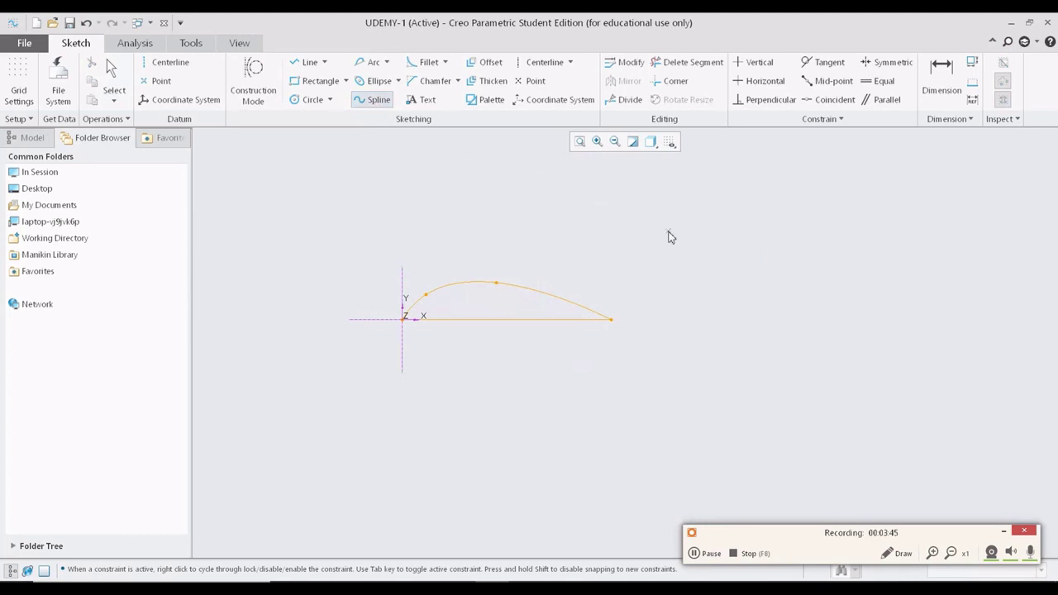
click(765, 207)
click(882, 268)
click(824, 356)
click(976, 408)
click(1022, 300)
click(1012, 188)
click(856, 151)
click(752, 171)
click(678, 175)
click(642, 242)
click(808, 277)
click(771, 361)
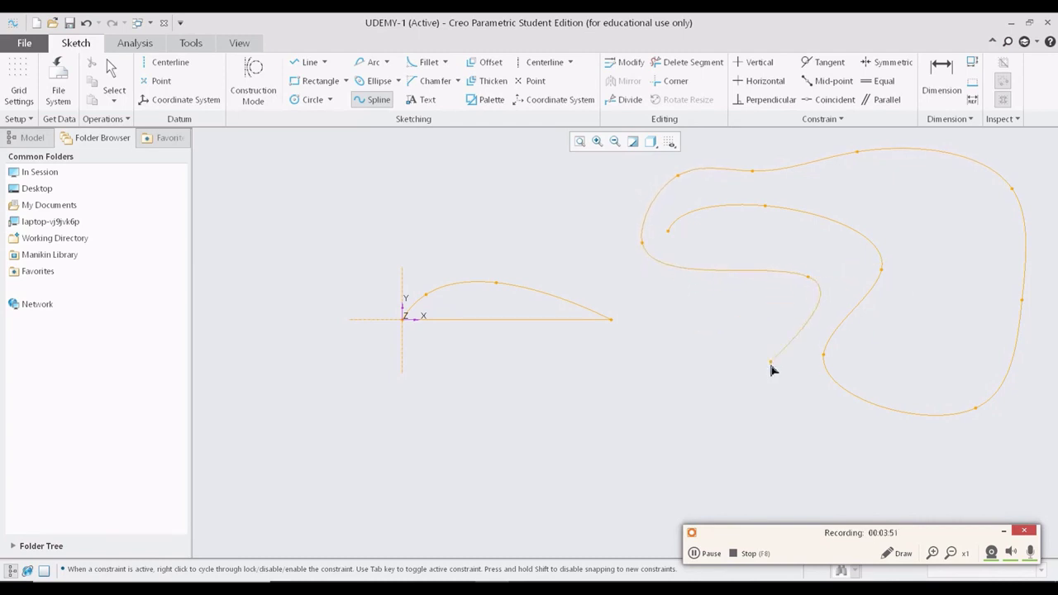
click(847, 429)
click(857, 466)
click(749, 480)
click(786, 439)
click(685, 467)
click(733, 369)
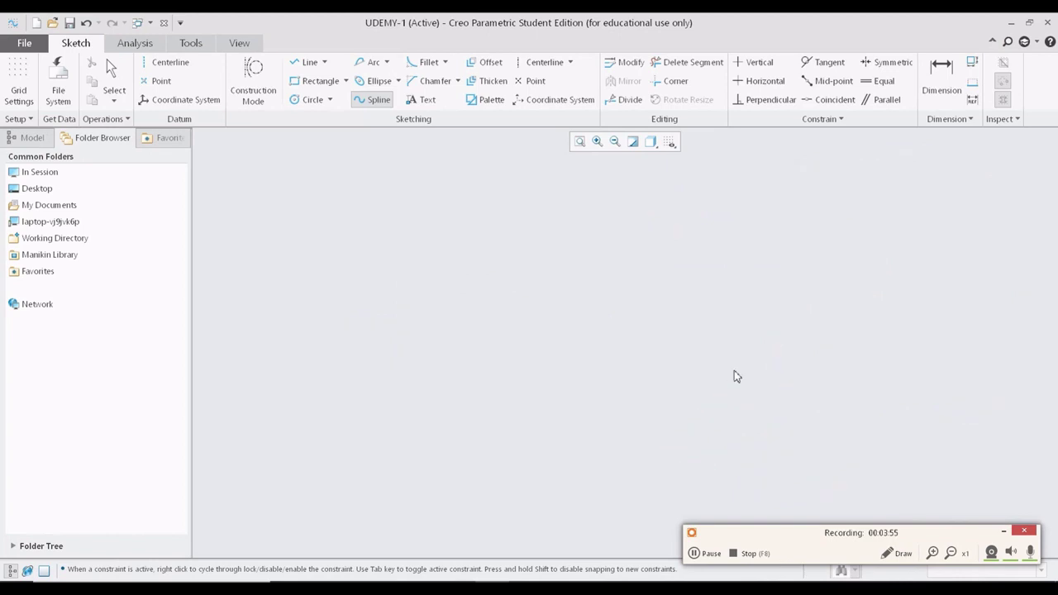
click(951, 420)
click(978, 449)
middle_click(1017, 240)
middle_click(984, 208)
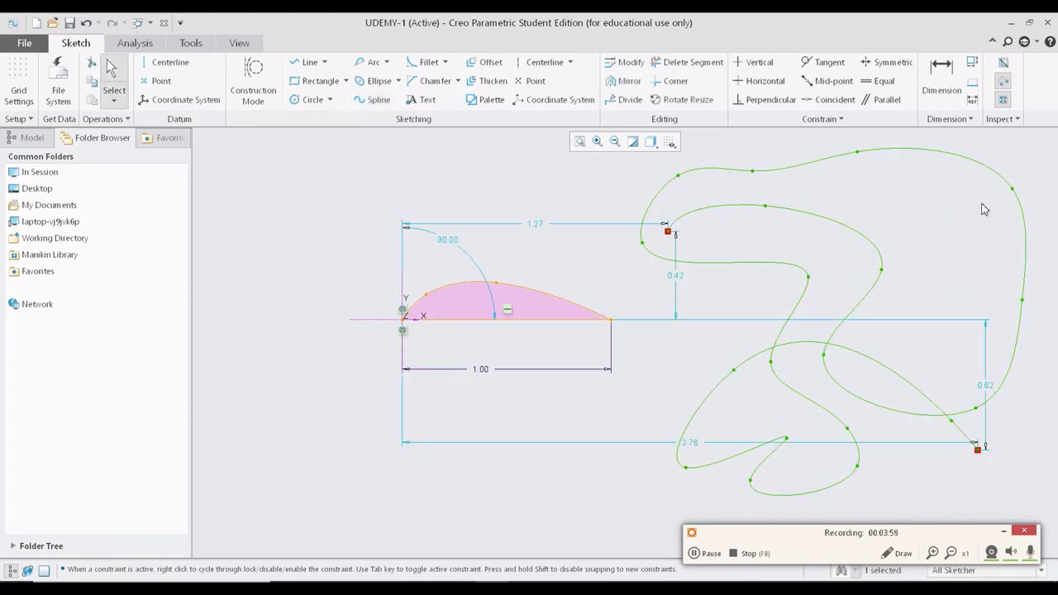
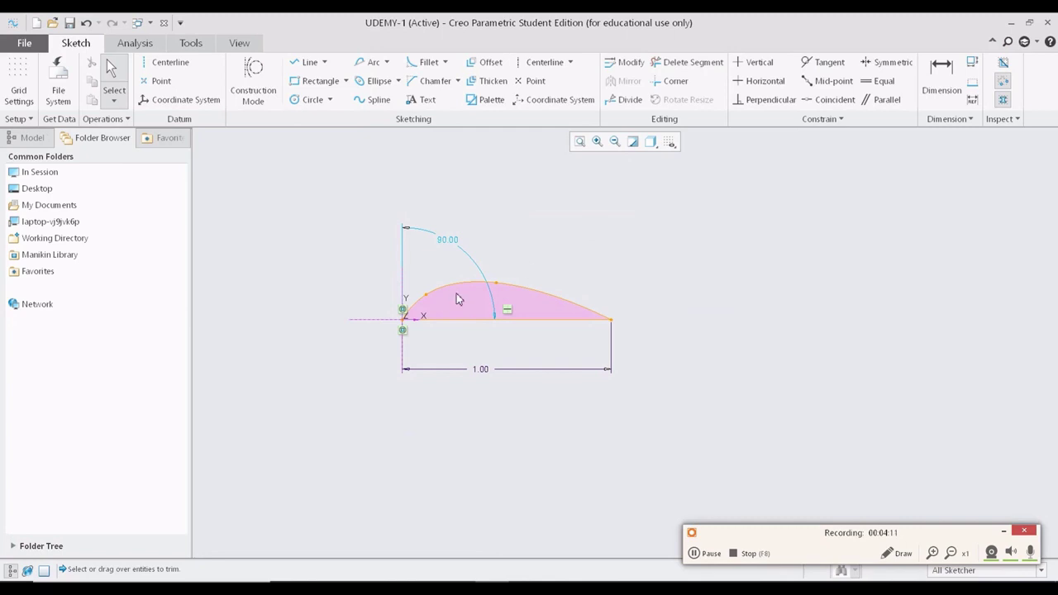
Flatten the arched spline over the line by shifting its two interior points toward the far end.
scroll(456, 294, up, 1)
mouse_move(424, 302)
mouse_down()
mouse_move(453, 294)
mouse_move(442, 293)
mouse_up()
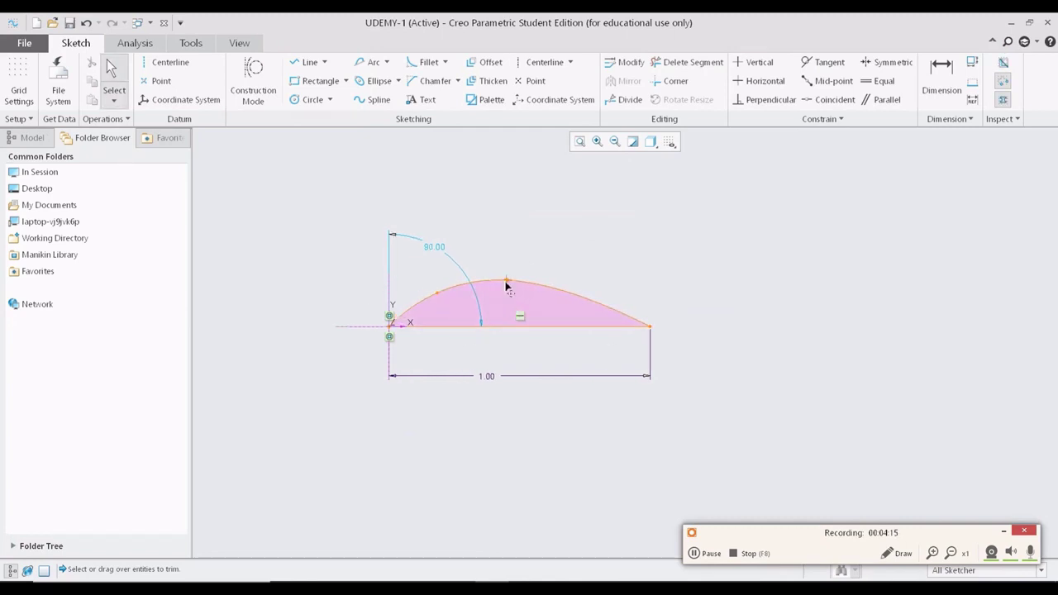
drag(507, 286, 548, 297)
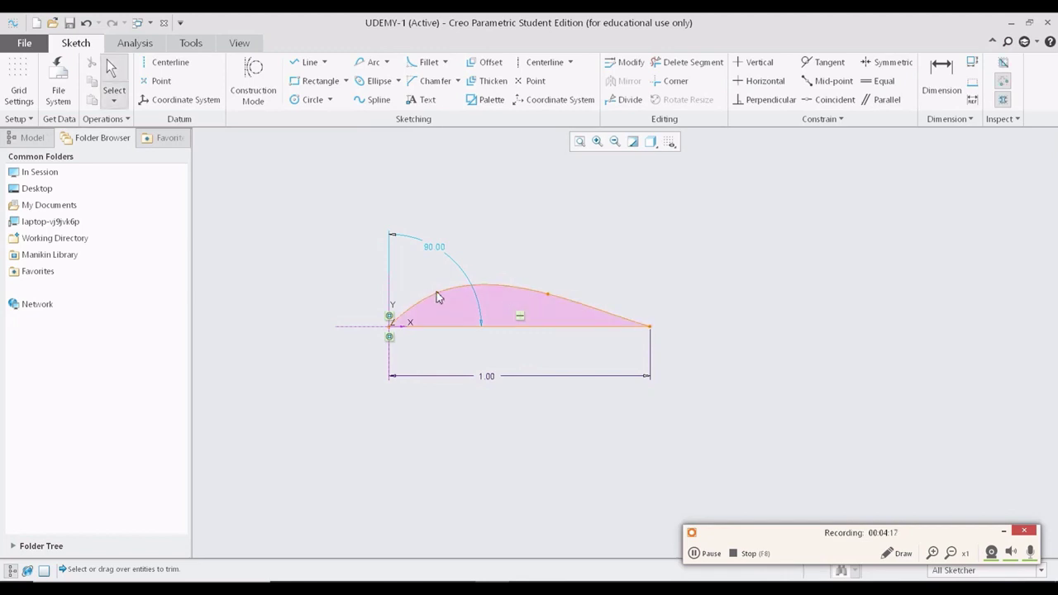
drag(438, 297, 453, 294)
drag(551, 302, 563, 302)
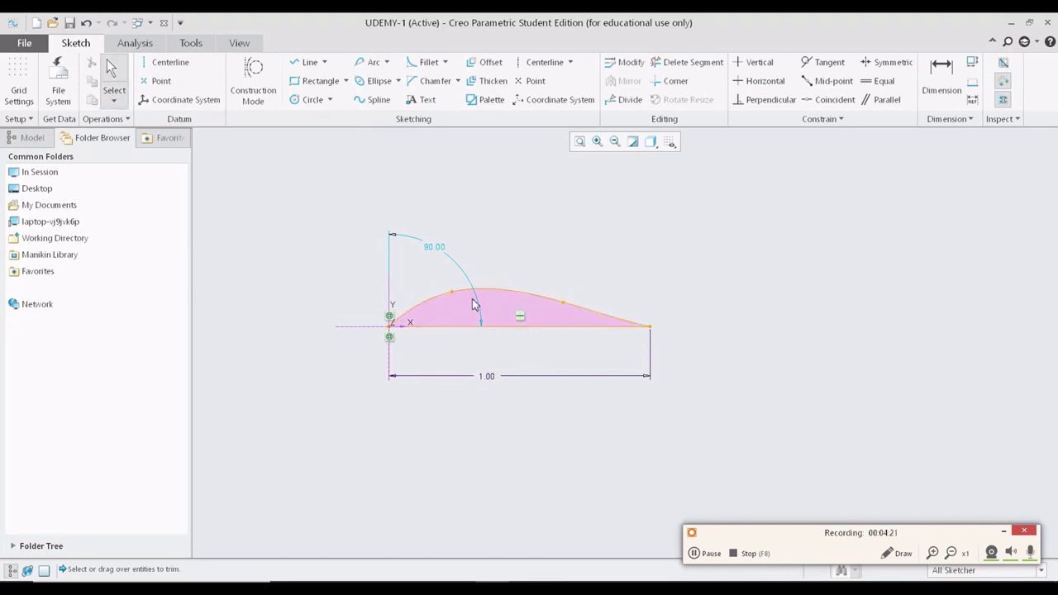
Switch to the Onera file in Notepad and examine its X, Y and Z coordinates from the first row to the last.
key(alt+Tab)
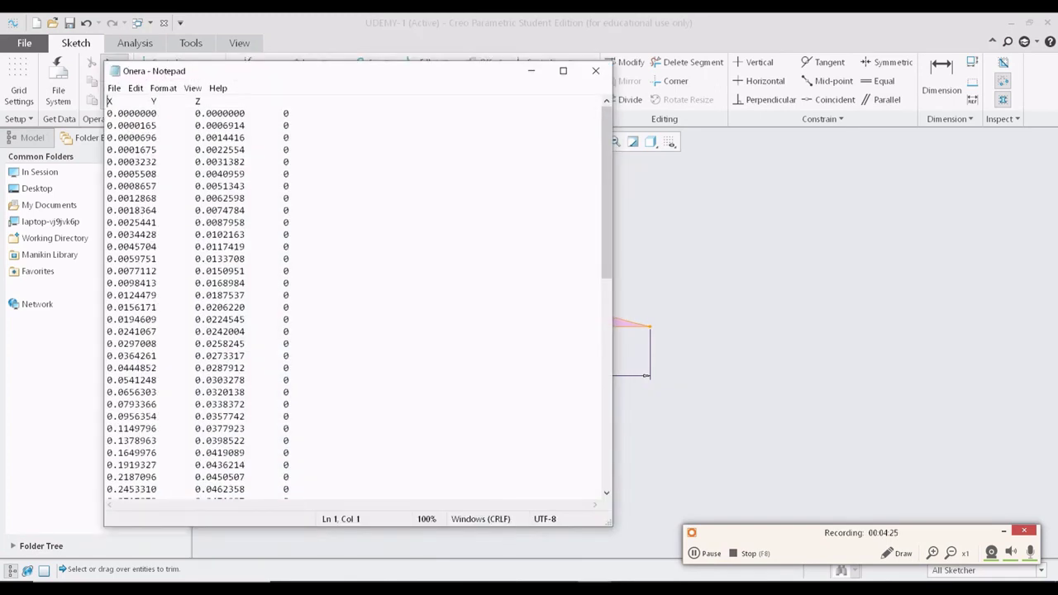
scroll(298, 275, down, 13)
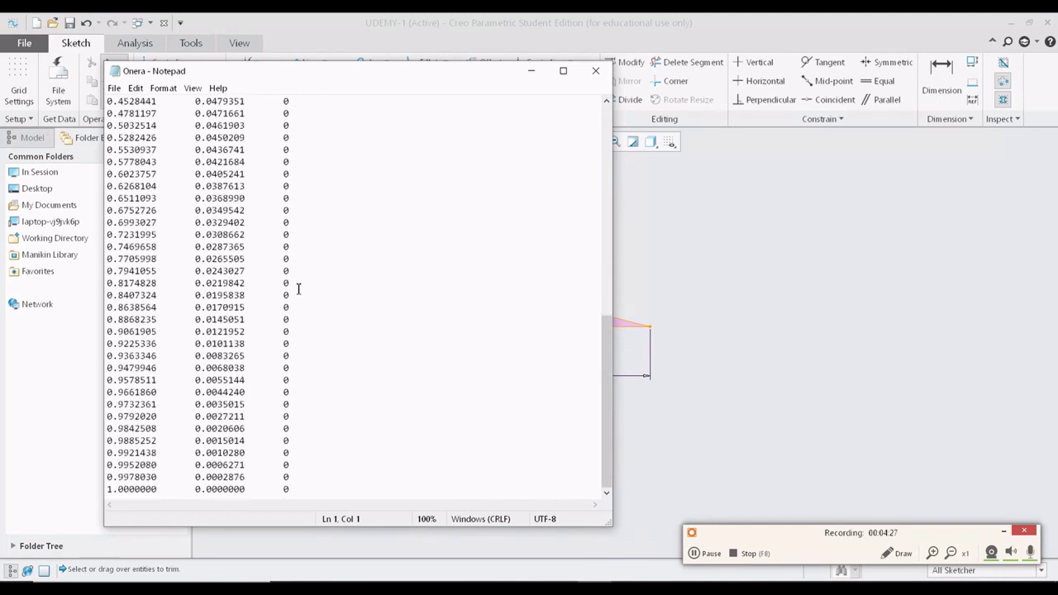
scroll(299, 275, up, 1)
scroll(300, 275, up, 12)
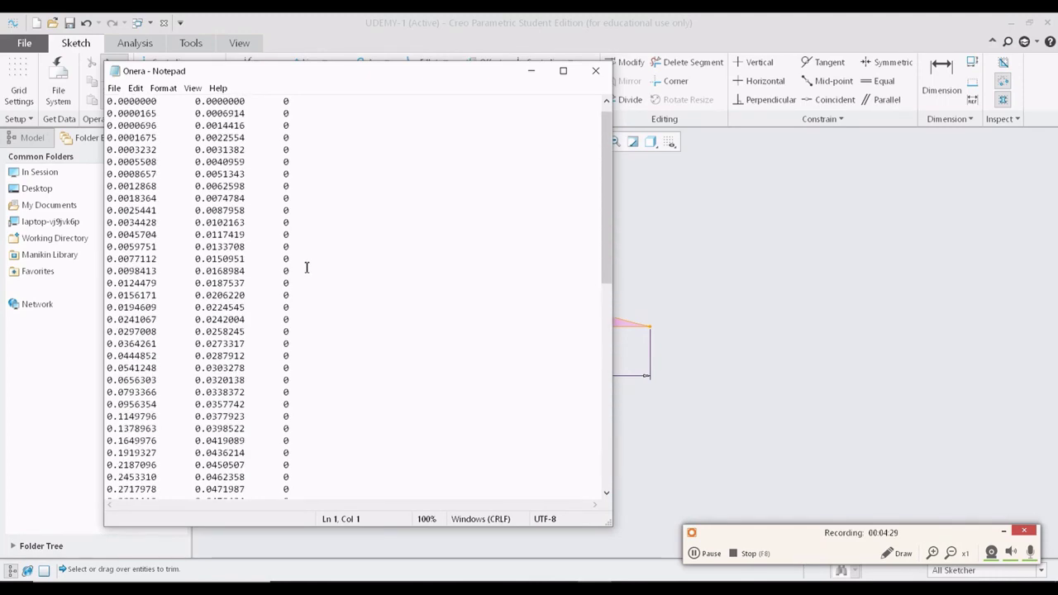
scroll(311, 266, up, 1)
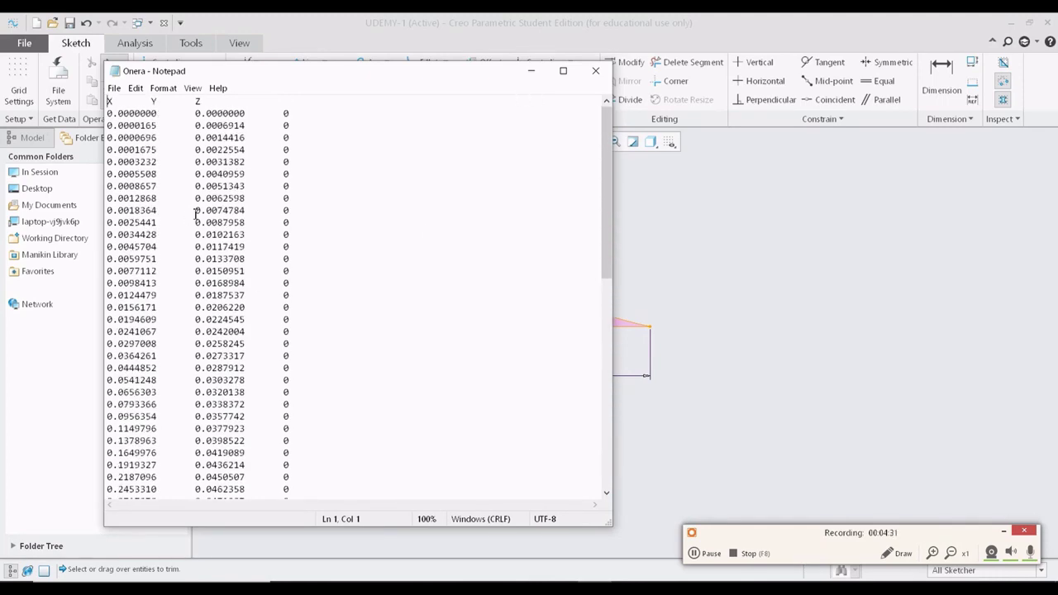
click(531, 71)
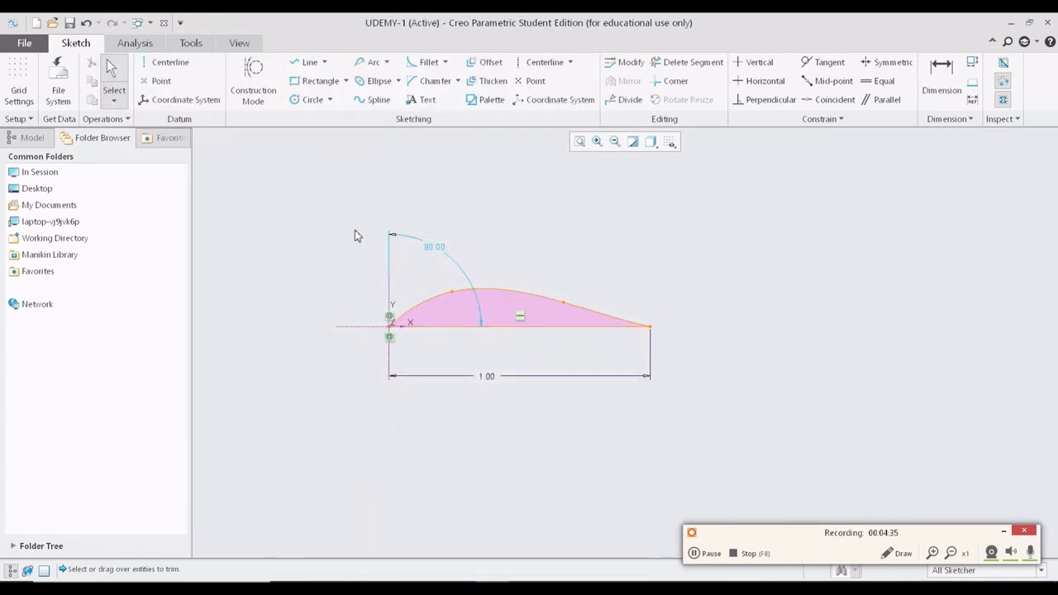
Open the arched spline for editing and reference its Cartesian coordinates to the sketch coordinate system at the origin.
double_click(506, 292)
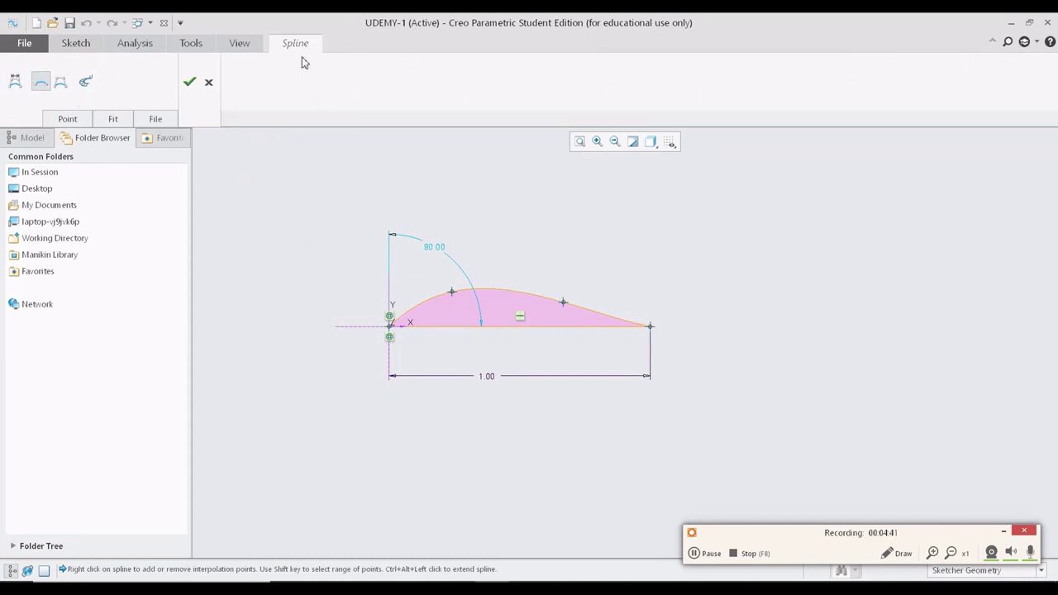
click(162, 121)
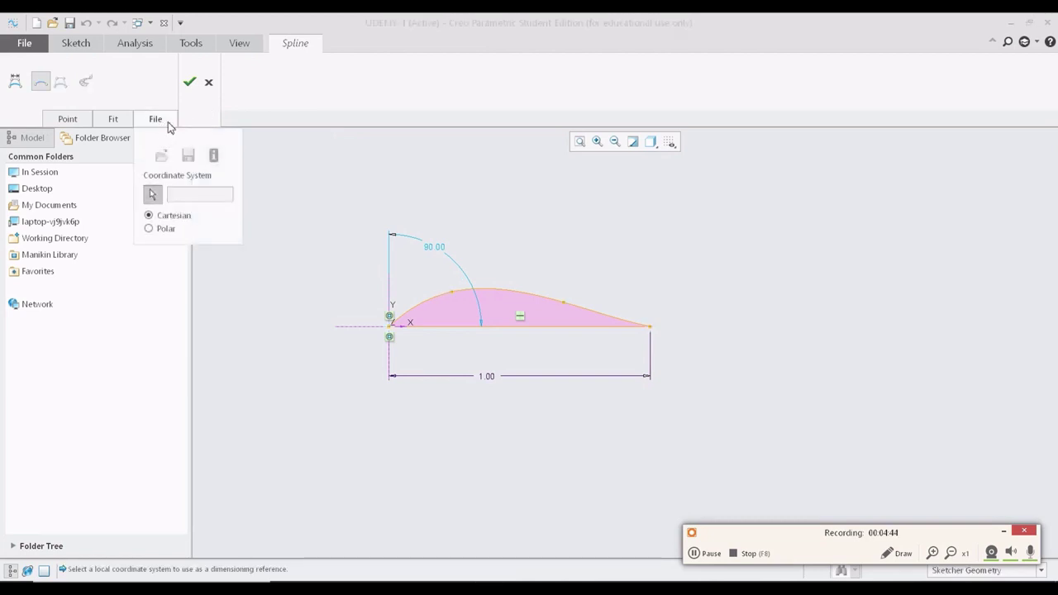
click(153, 196)
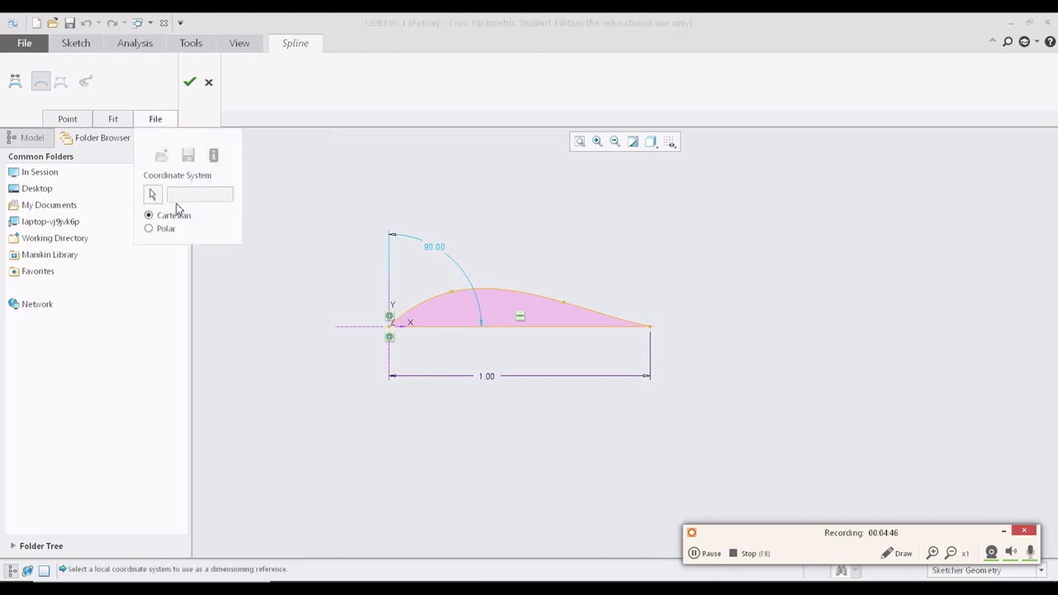
click(391, 329)
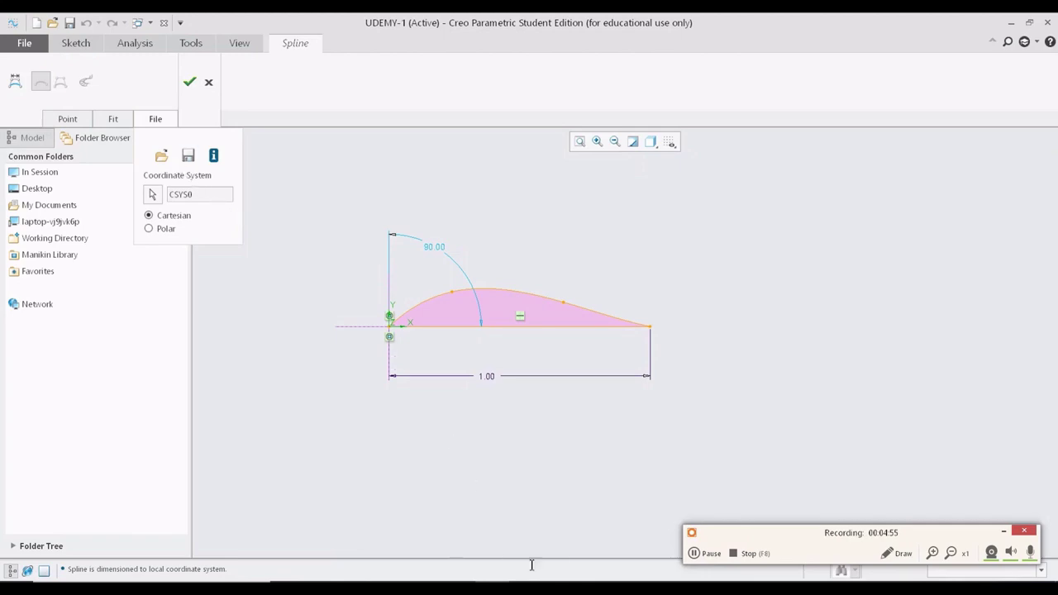
key(alt+Tab)
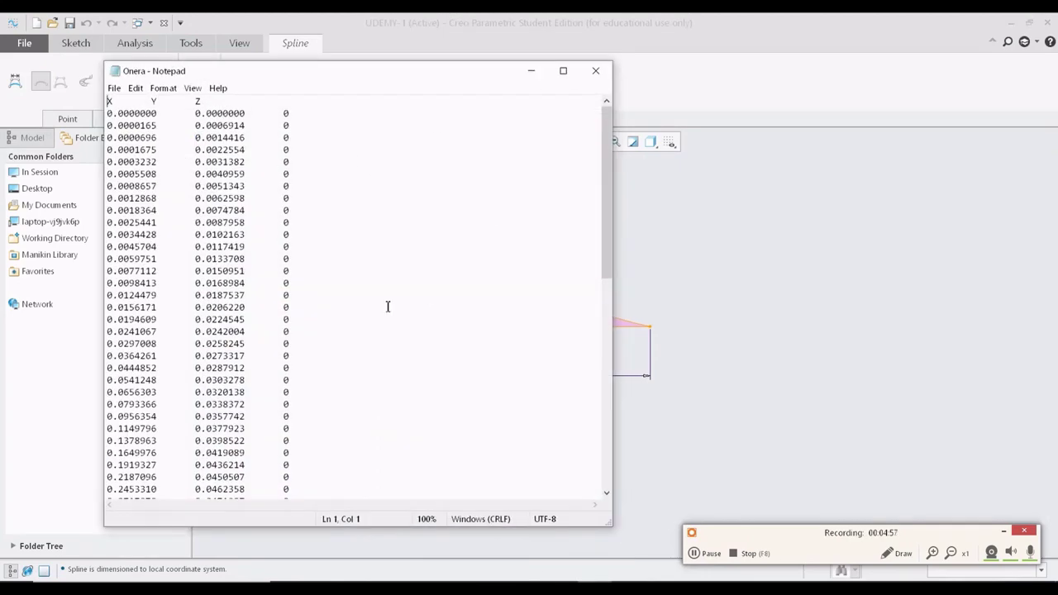
click(531, 71)
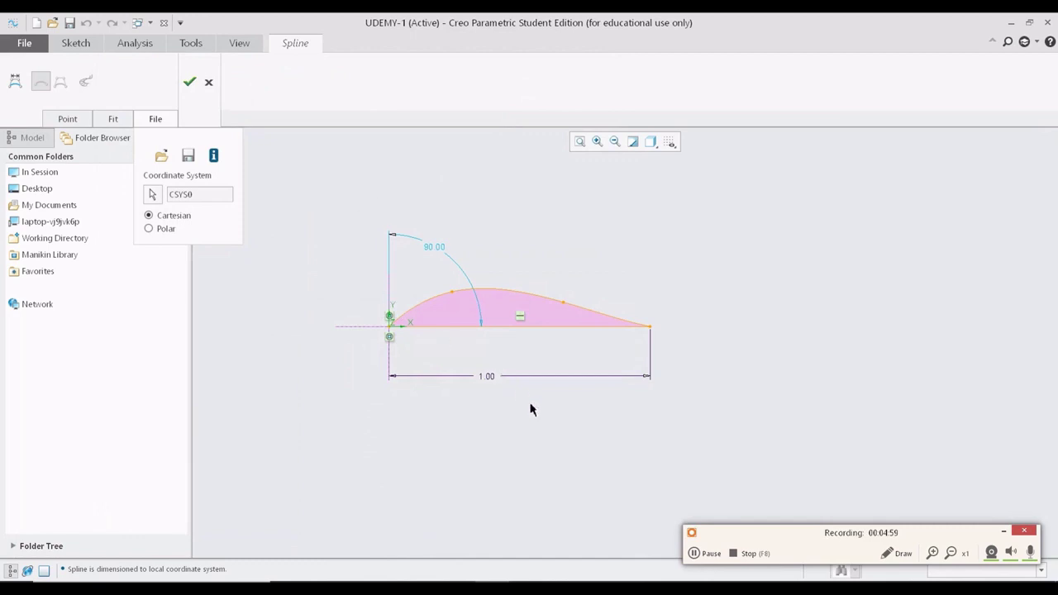
Browse for a spline points file in the virus > 2019 > edx-aircraft folder on New Volume (F:).
click(161, 155)
click(349, 266)
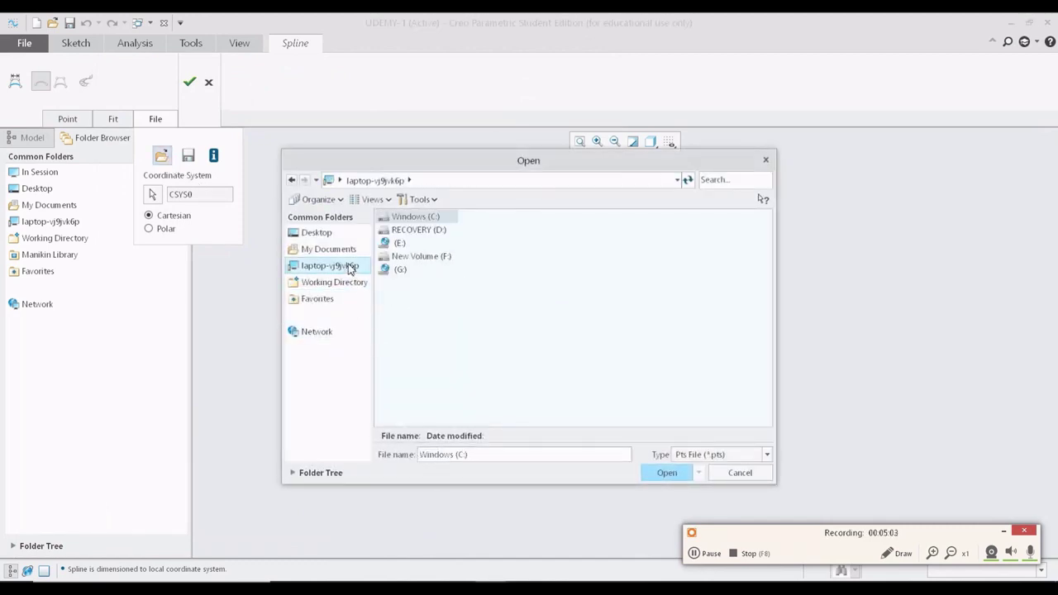
click(439, 262)
double_click(437, 260)
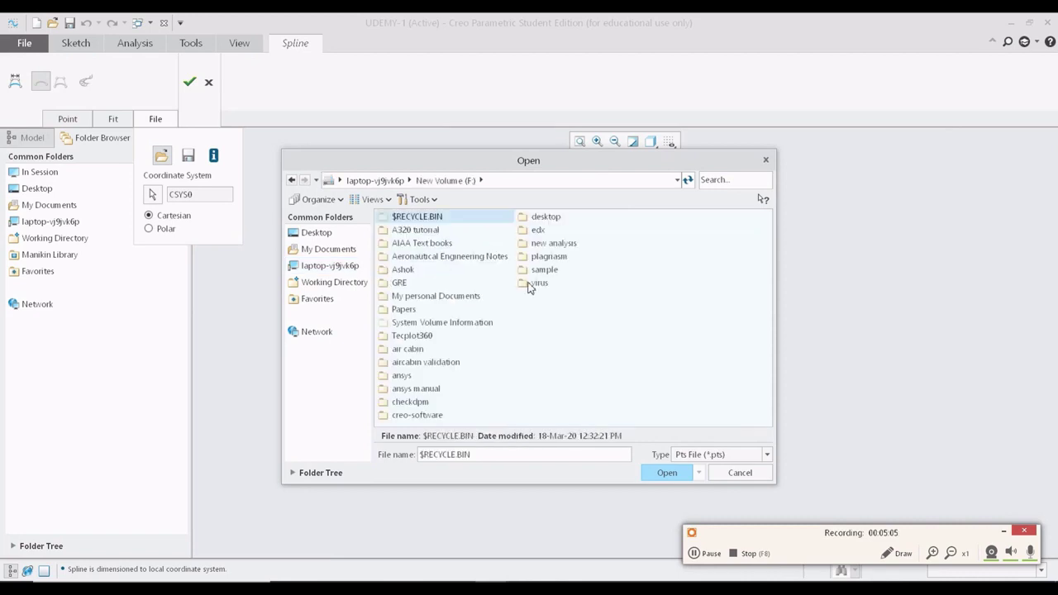
double_click(529, 285)
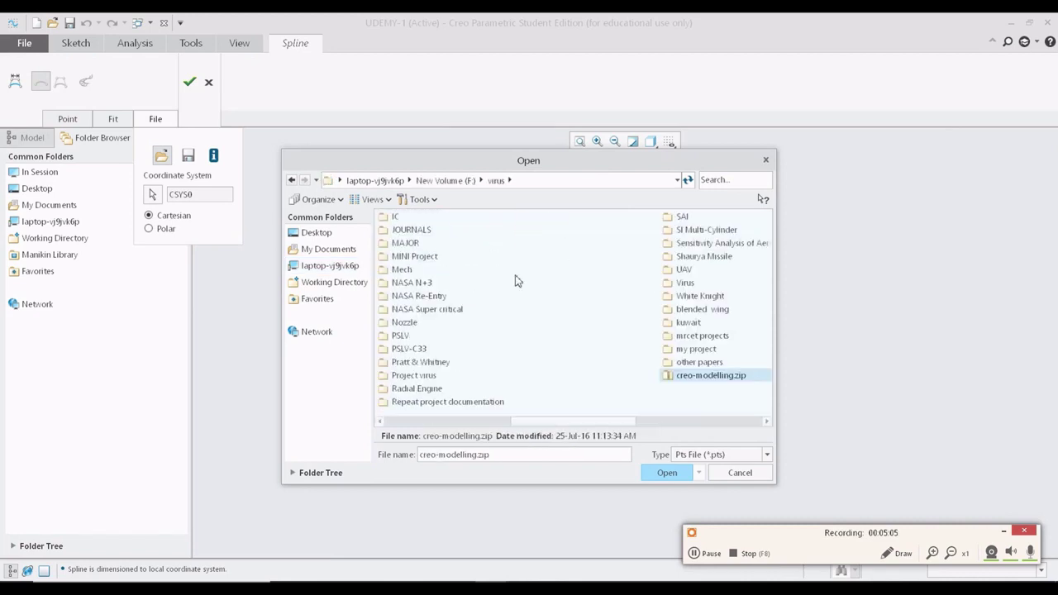
click(478, 424)
double_click(417, 230)
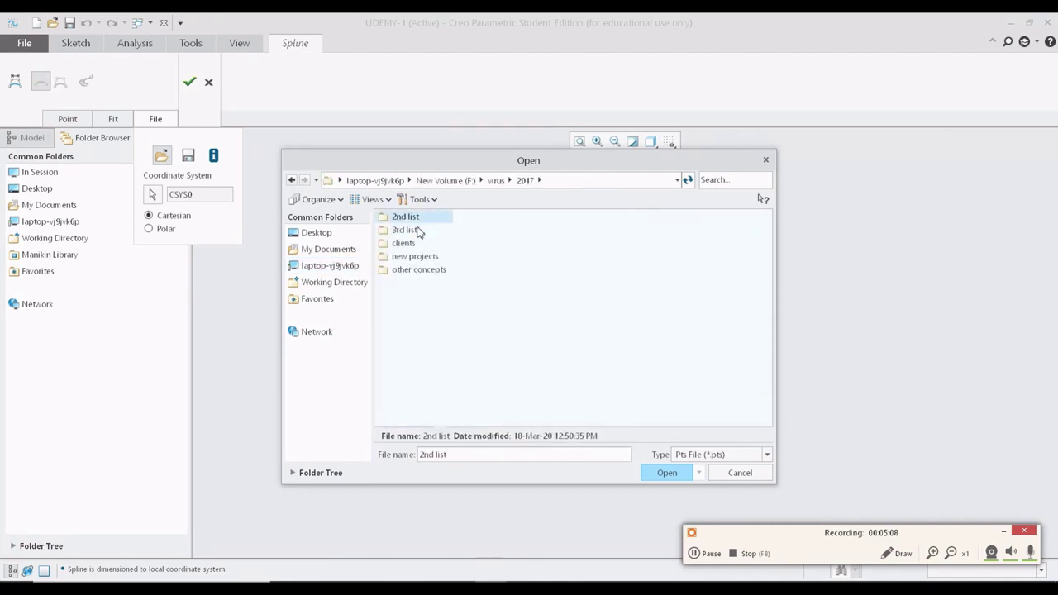
click(494, 180)
double_click(419, 243)
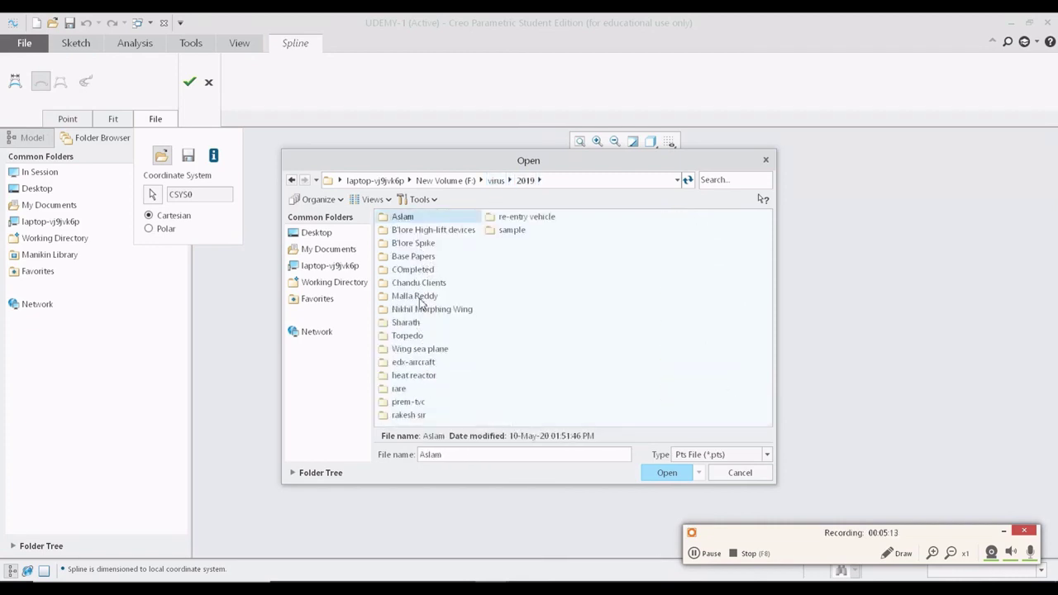
double_click(416, 362)
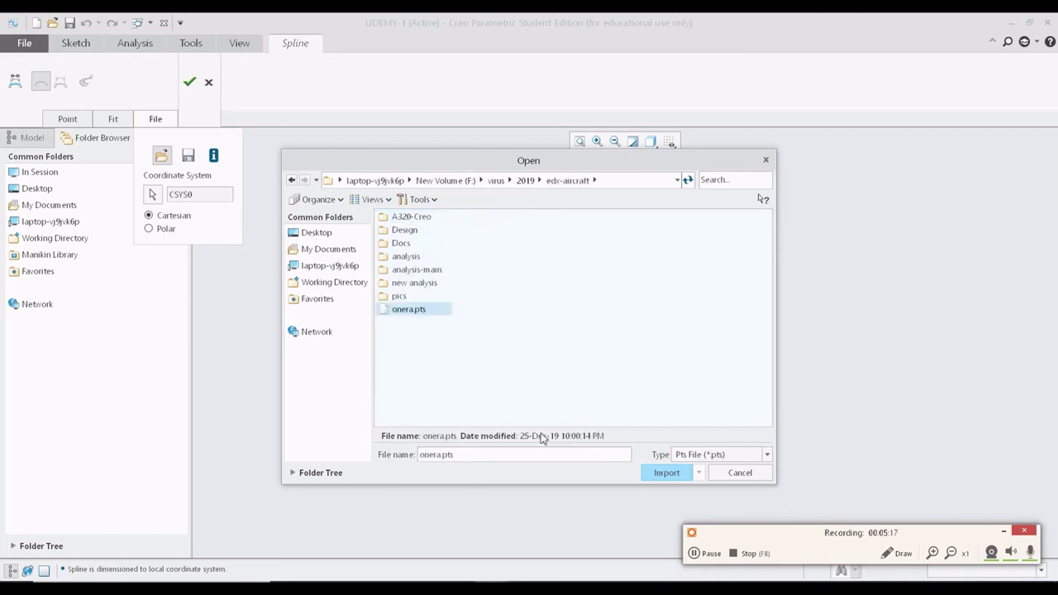
Import onera.pts into the spline, accept the different number of points, and finish the spline edit.
click(665, 473)
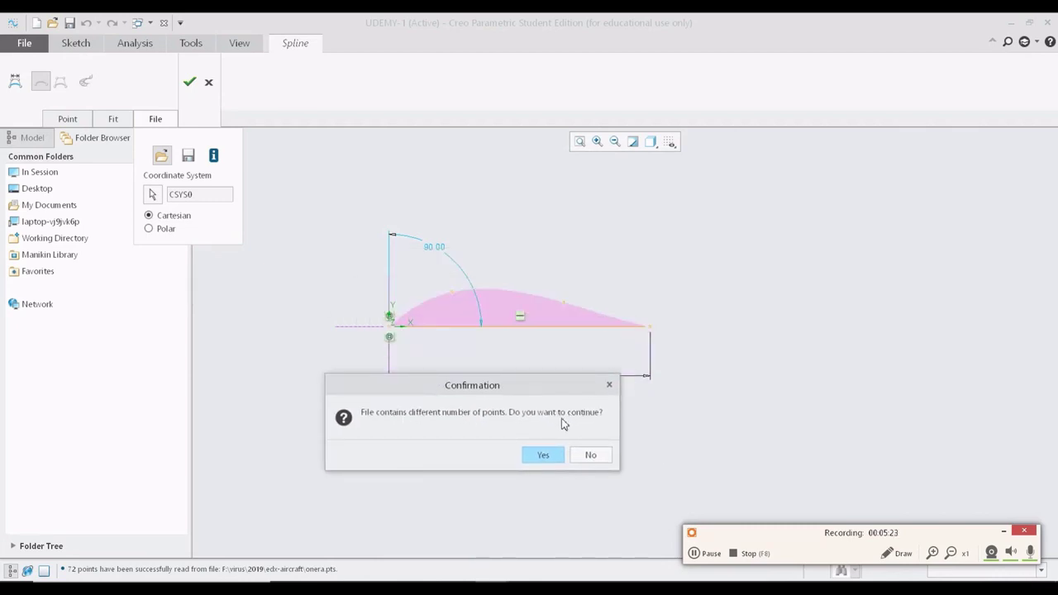
click(539, 460)
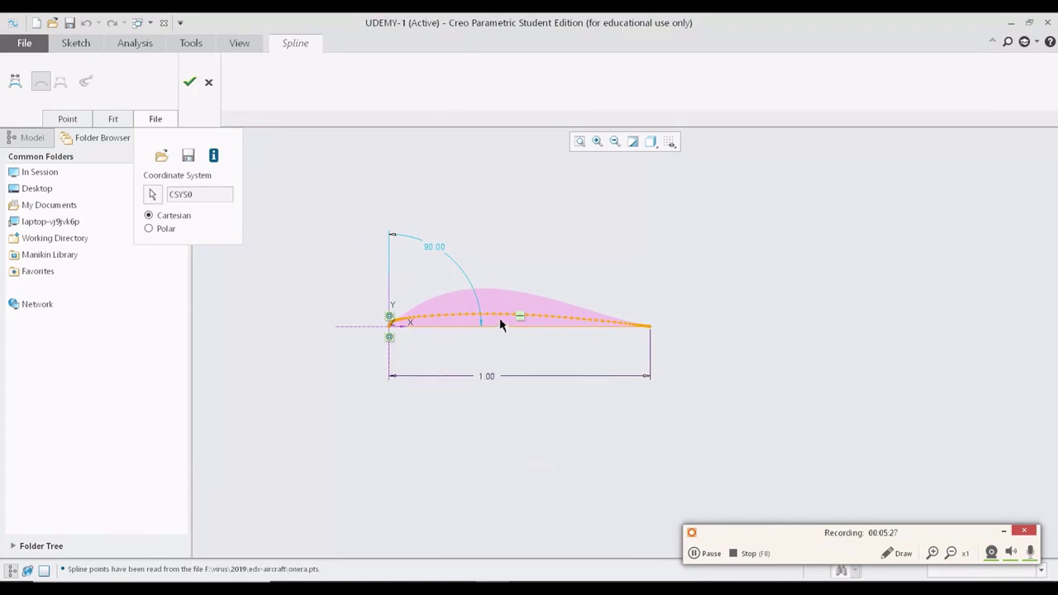
click(190, 84)
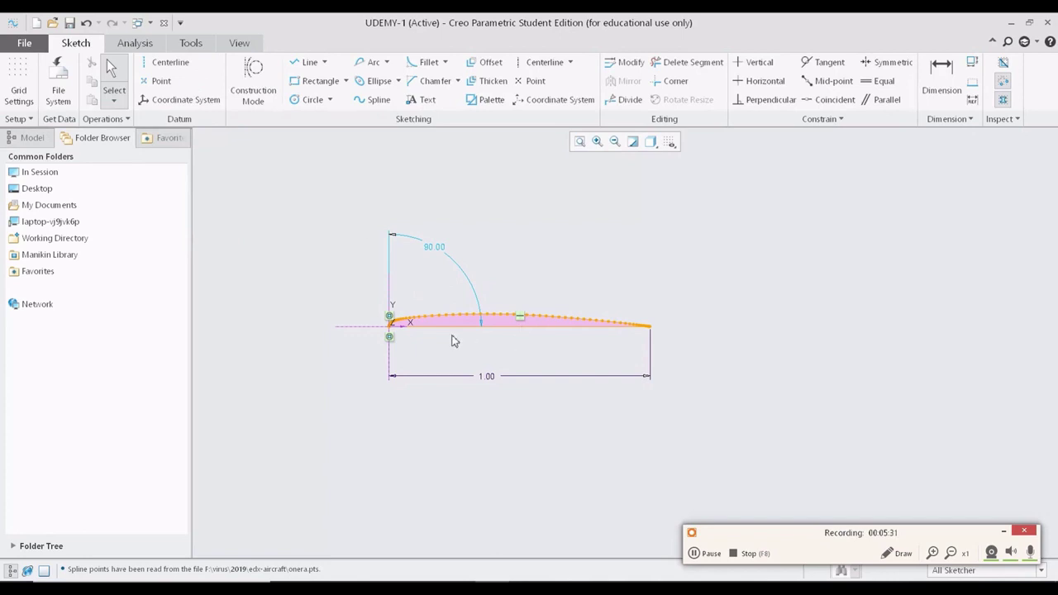
Remove the horizontal base line with Delete Segment and move the spline's horizontal length dimension well below the curve.
scroll(453, 341, up, 3)
scroll(548, 316, down, 2)
scroll(765, 319, up, 3)
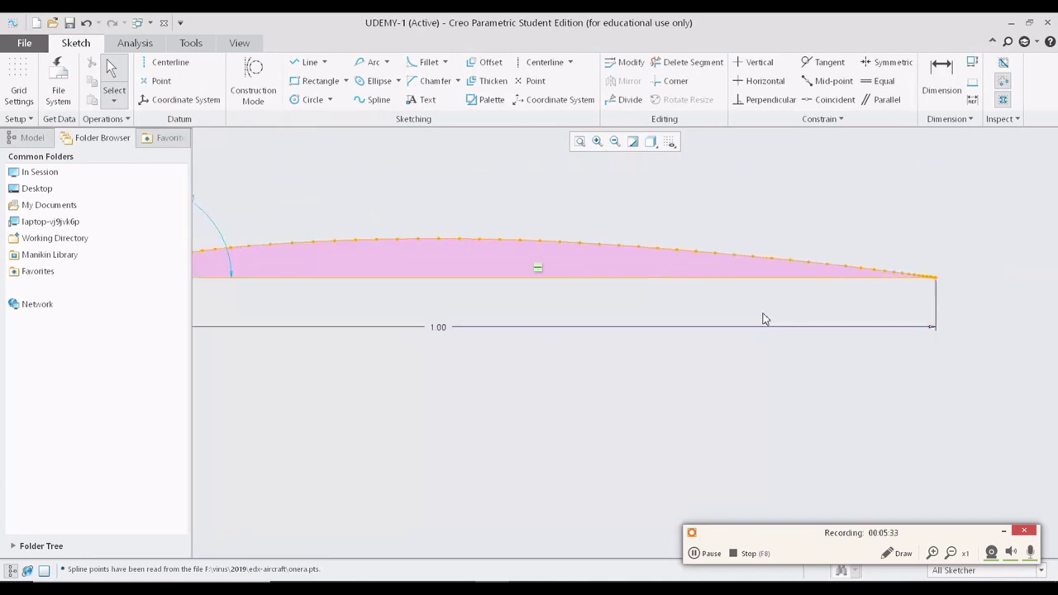
scroll(362, 295, down, 2)
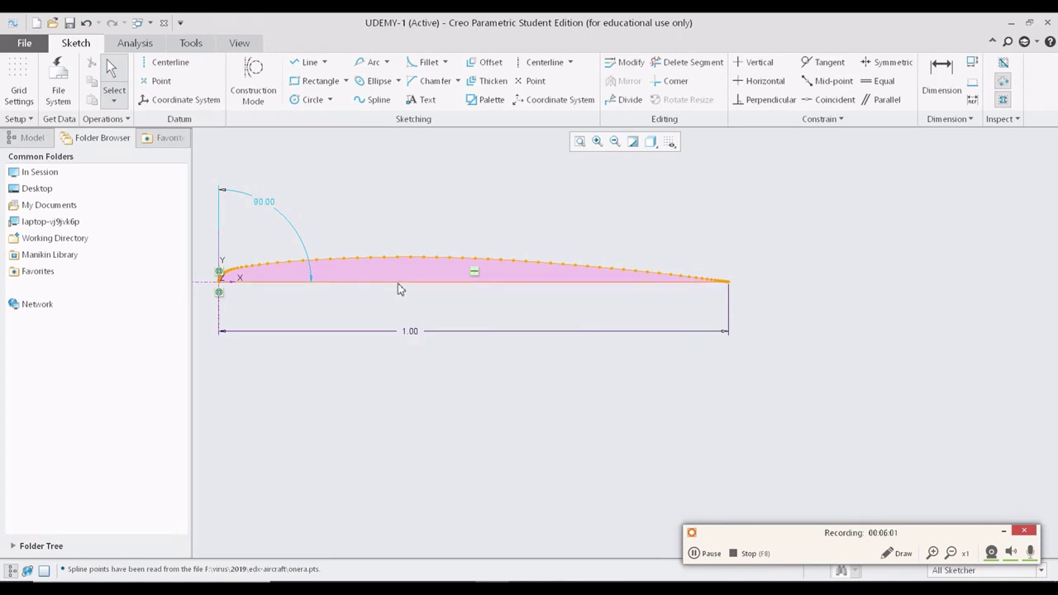
click(688, 62)
click(449, 284)
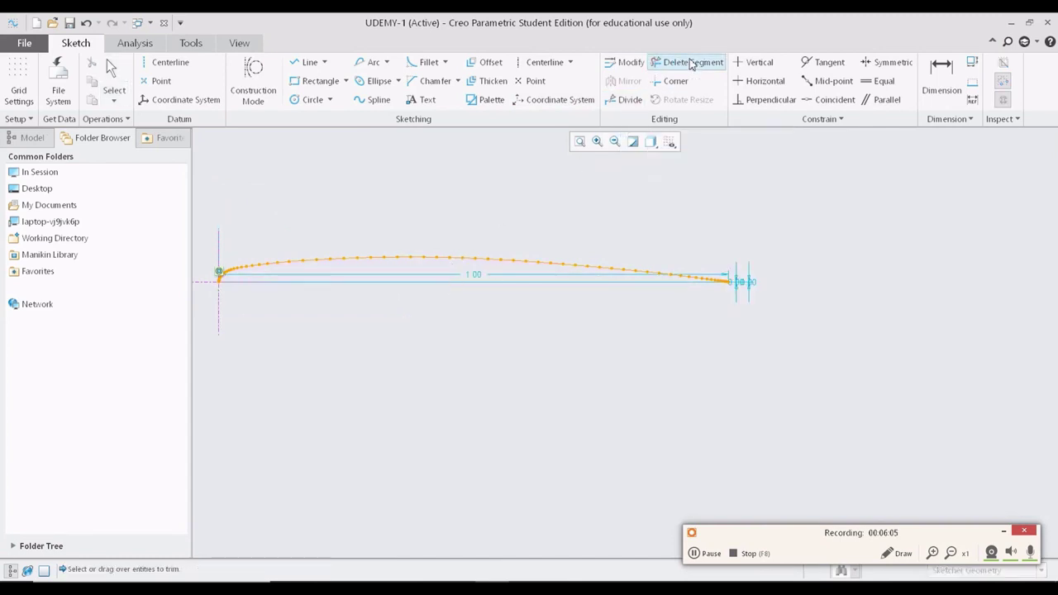
middle_click(486, 301)
drag(476, 277, 468, 403)
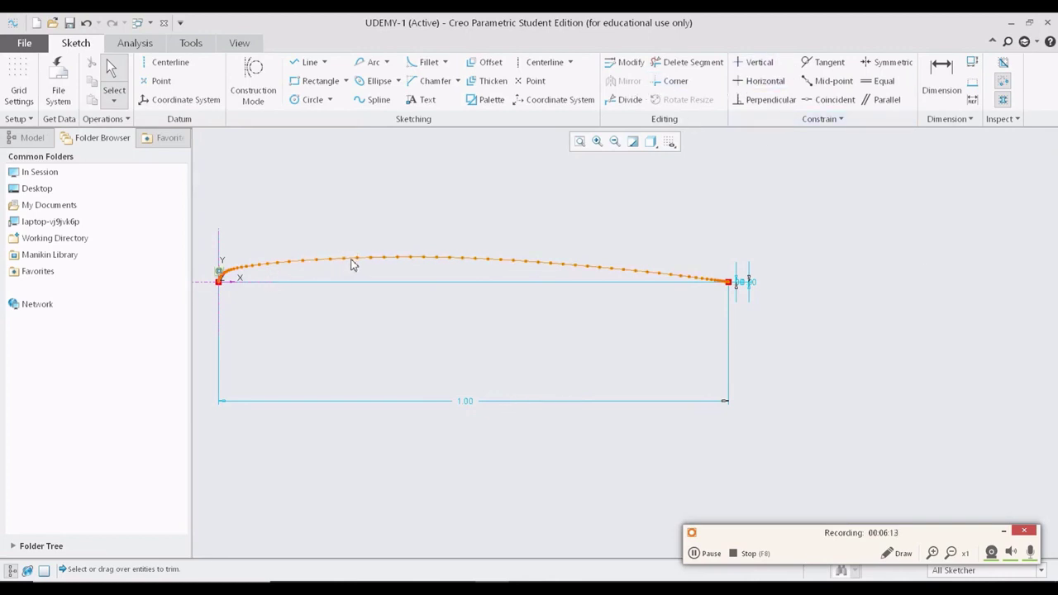
Mirror the imported upper airfoil spline about the horizontal centerline to close the profile.
click(354, 263)
click(420, 307)
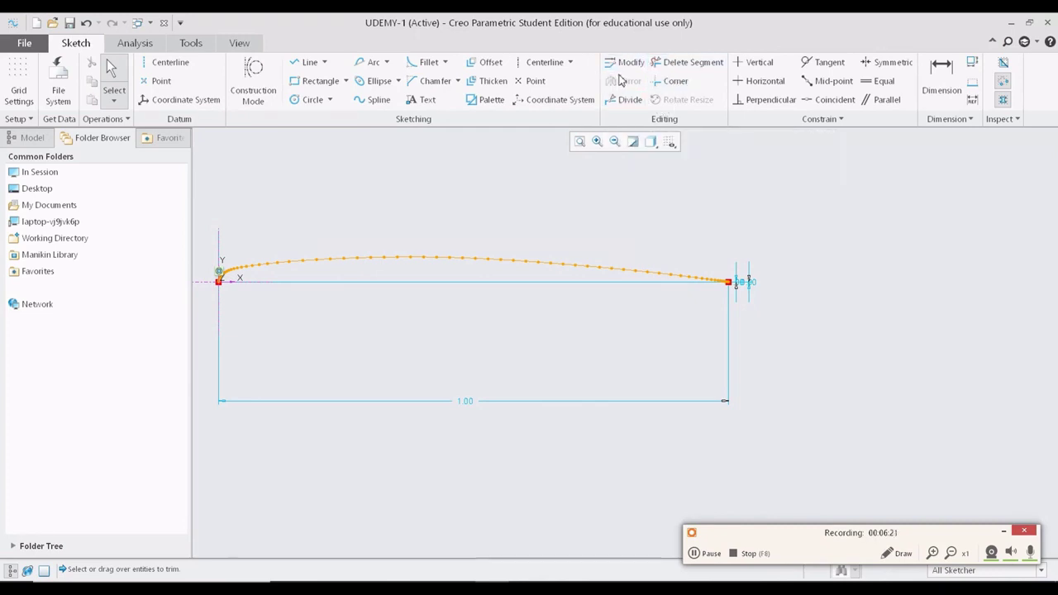
click(458, 262)
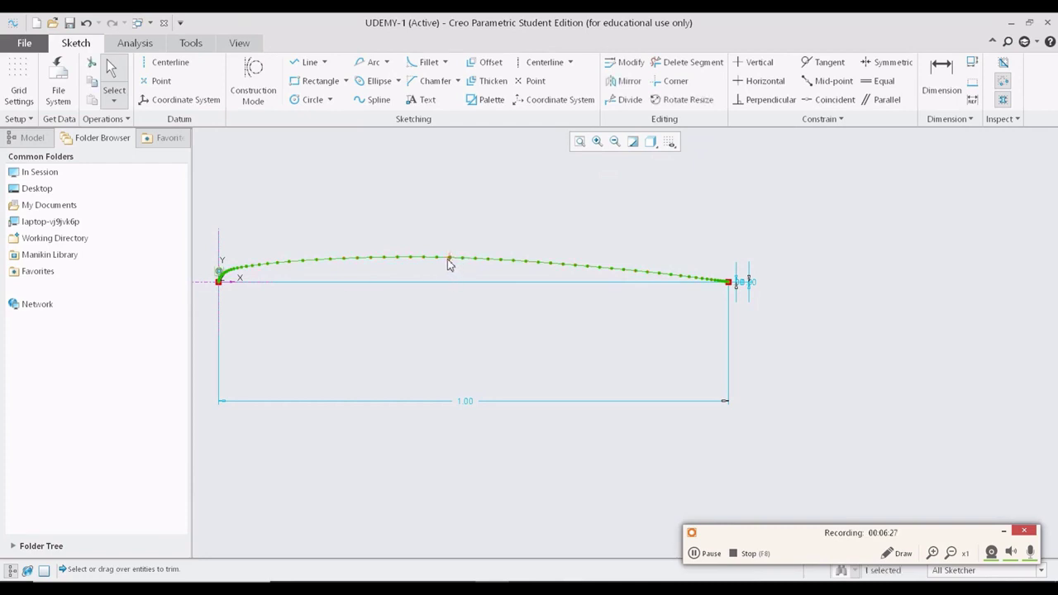
click(623, 87)
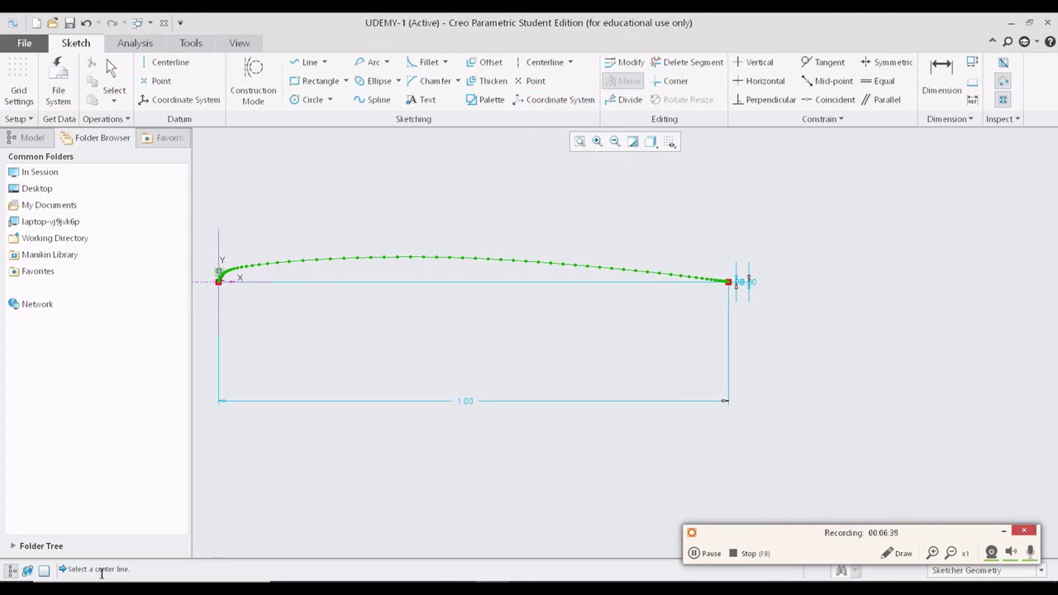
click(208, 284)
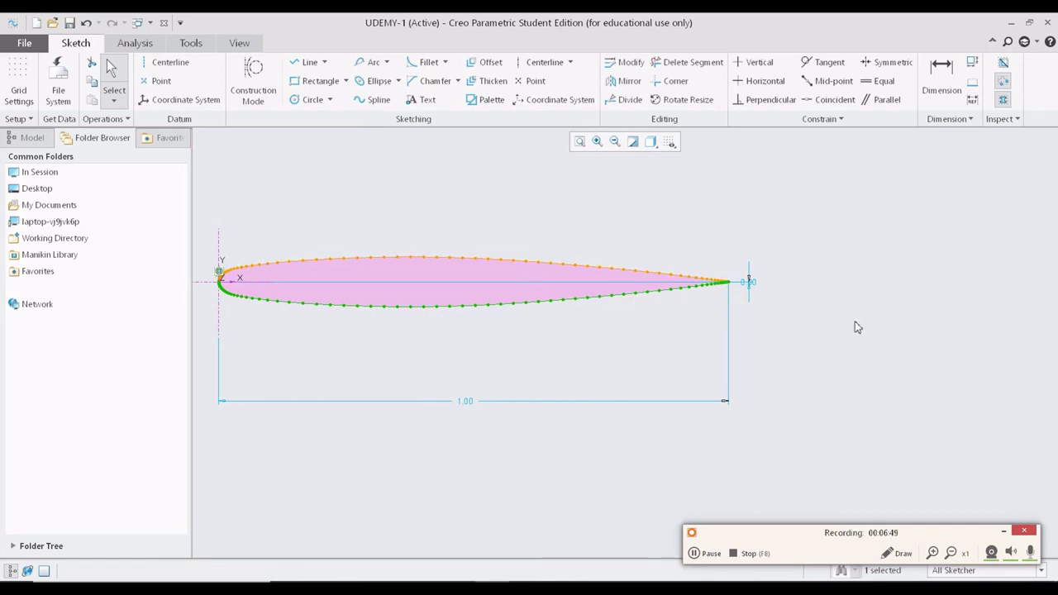
Examine the closed airfoil outline and its nose, and review the source coordinates in the Onera Notepad file.
mouse_move(578, 326)
shift+middle_down()
mouse_move(782, 378)
mouse_move(534, 273)
shift+middle_up()
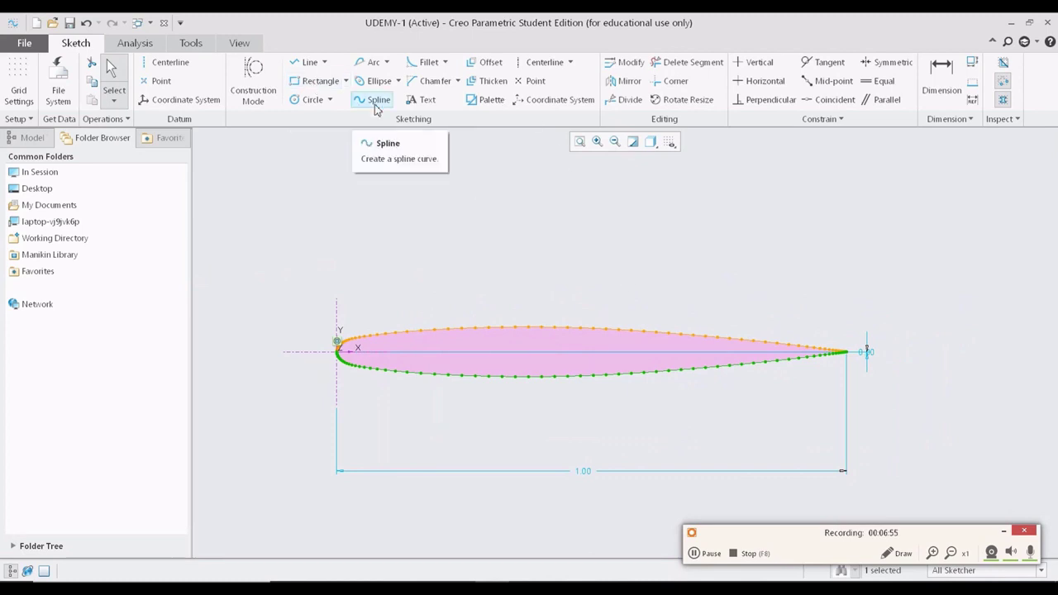
scroll(579, 295, down, 1)
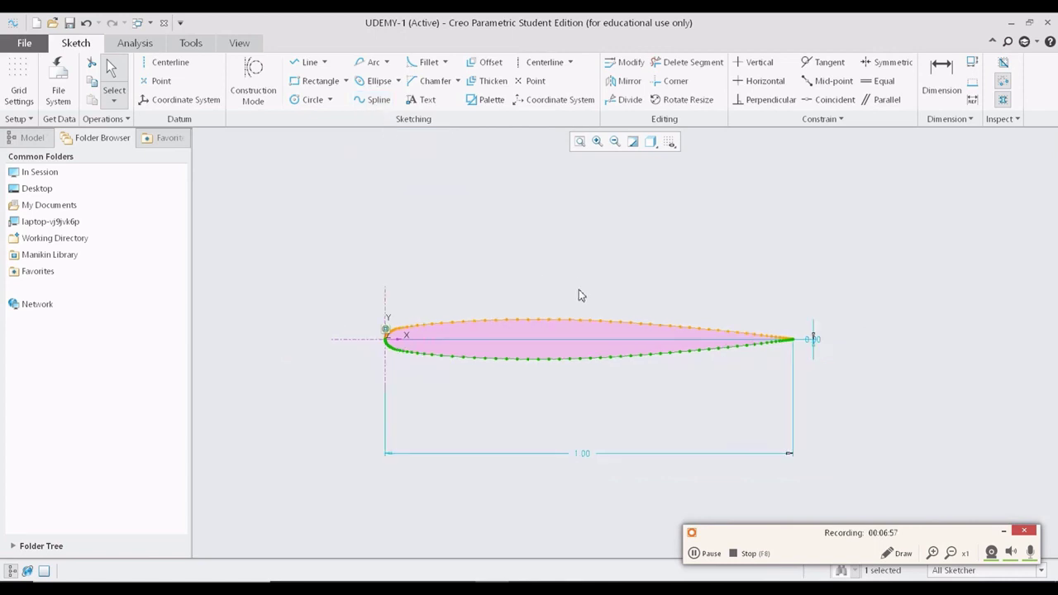
scroll(578, 295, up, 6)
scroll(448, 565, down, 5)
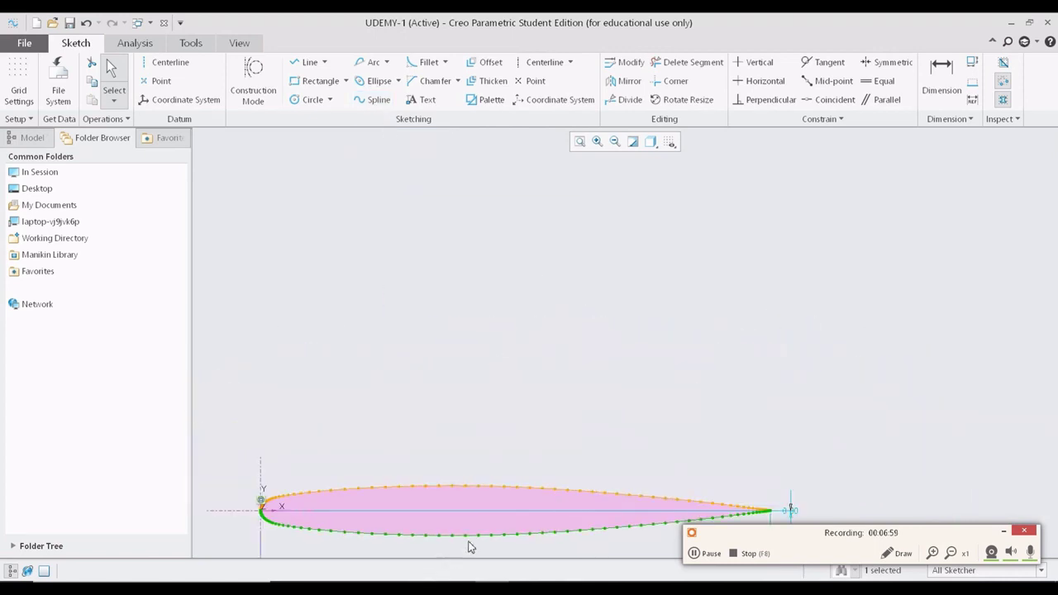
click(580, 141)
scroll(309, 356, down, 1)
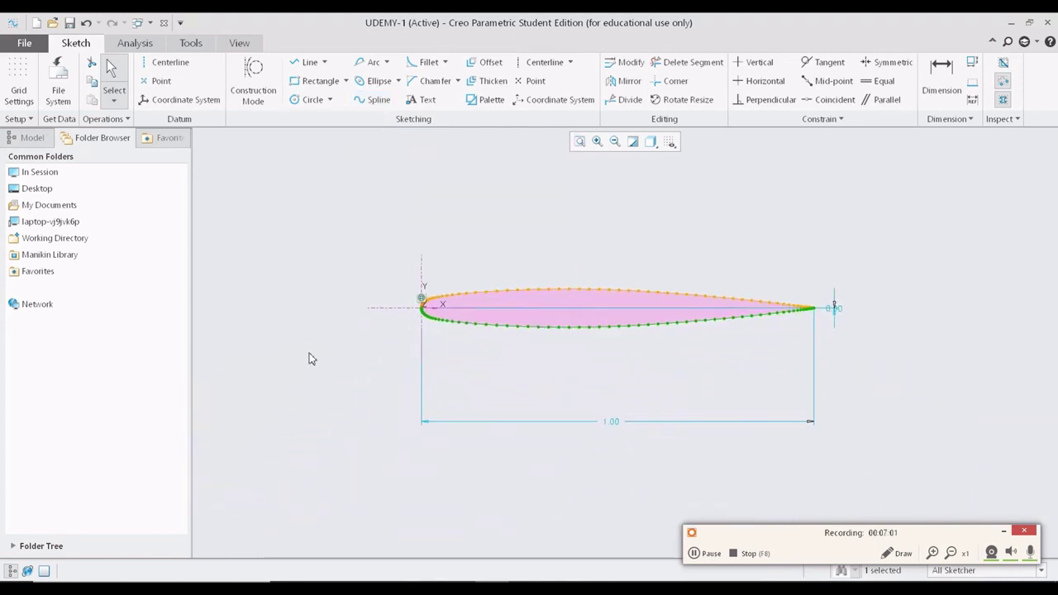
scroll(425, 350, up, 5)
scroll(494, 248, down, 4)
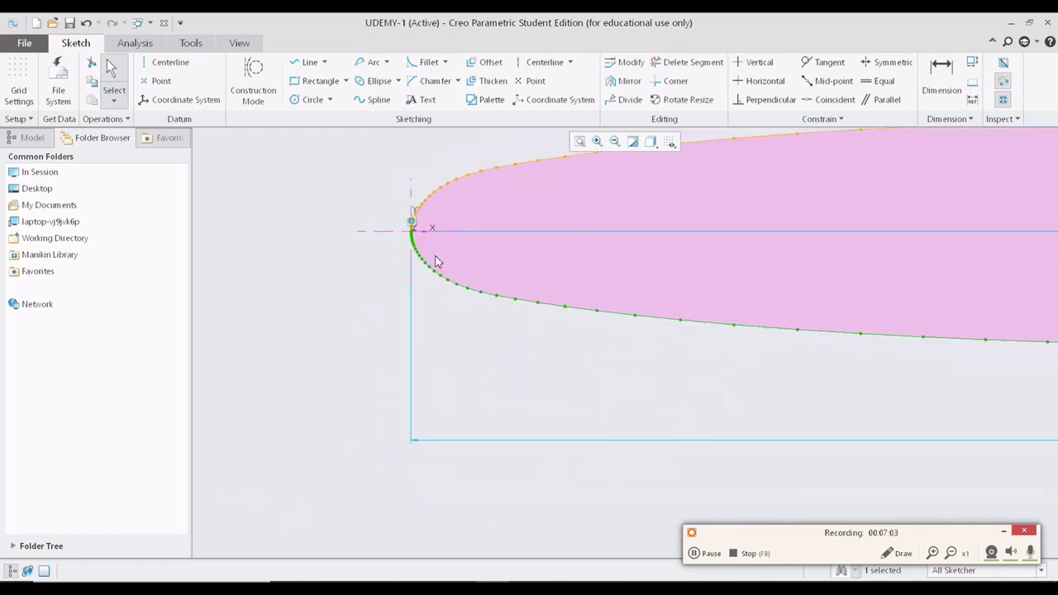
key(alt+Tab)
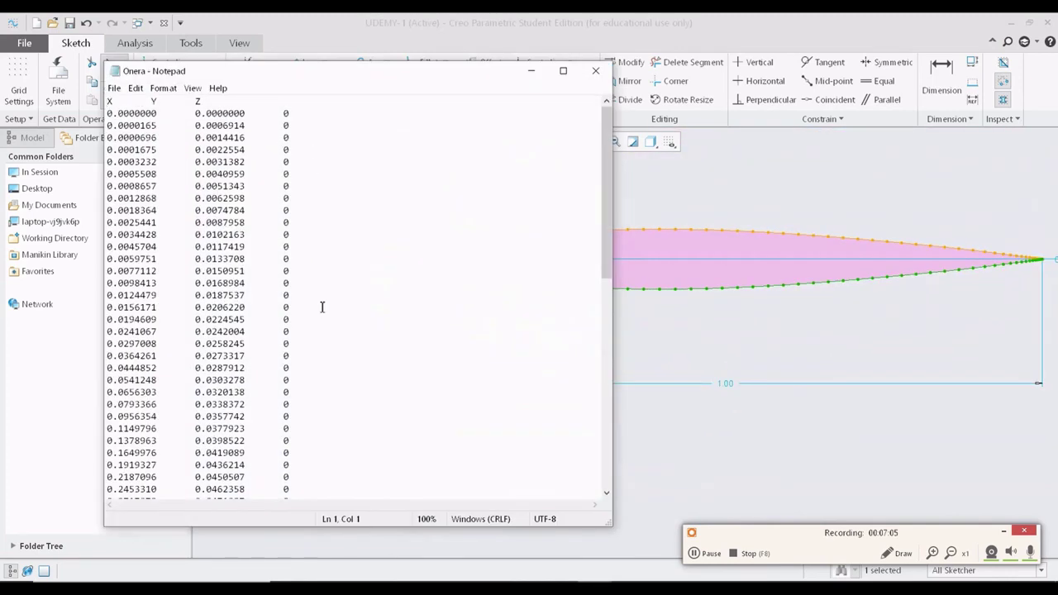
click(611, 73)
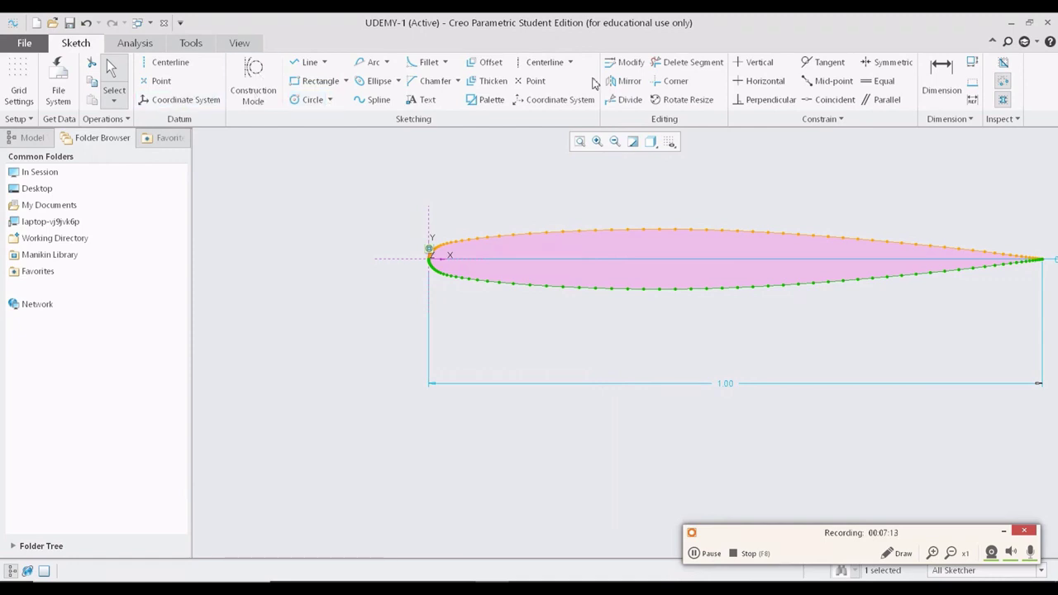
Place a loop of individual sketch points inside the front portion of the airfoil with the Point tool.
click(521, 83)
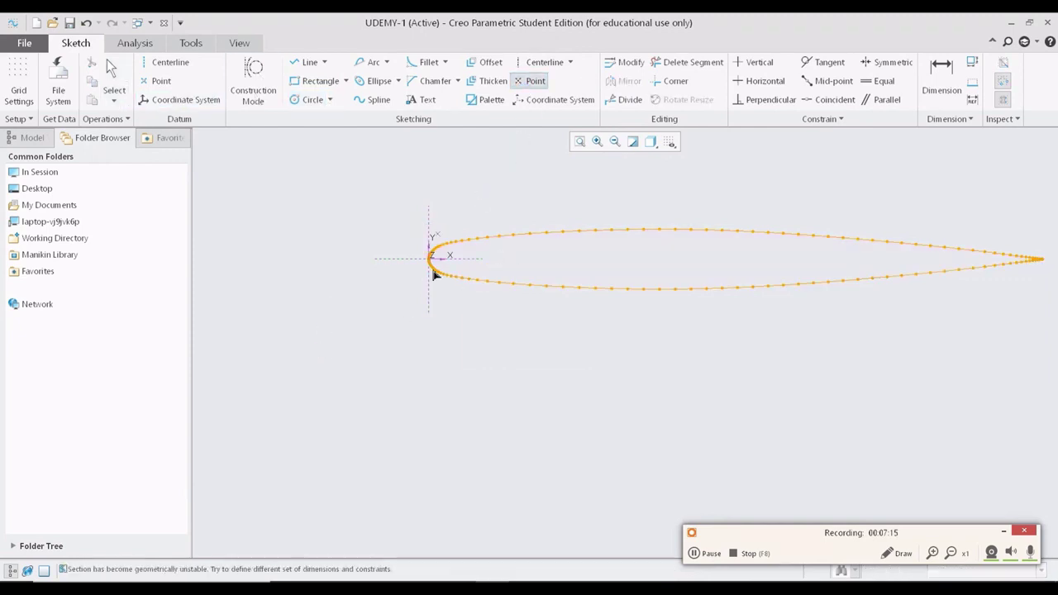
scroll(433, 268, up, 3)
scroll(432, 267, up, 2)
click(453, 218)
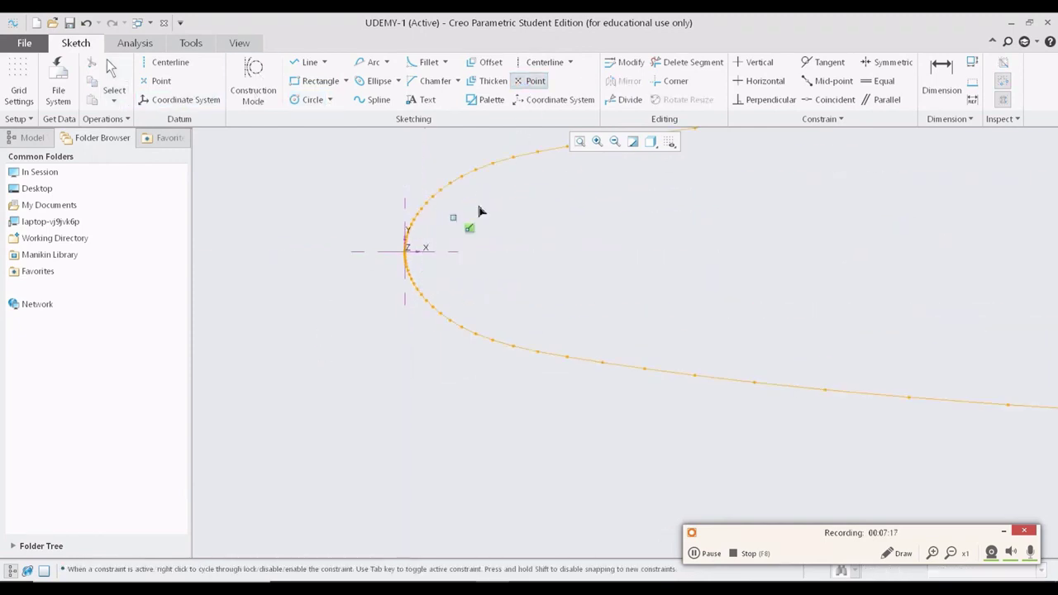
click(591, 174)
click(677, 175)
click(773, 156)
click(916, 191)
click(1002, 206)
click(1038, 228)
click(996, 252)
click(925, 283)
click(845, 288)
click(744, 288)
click(612, 288)
click(526, 276)
middle_click(647, 241)
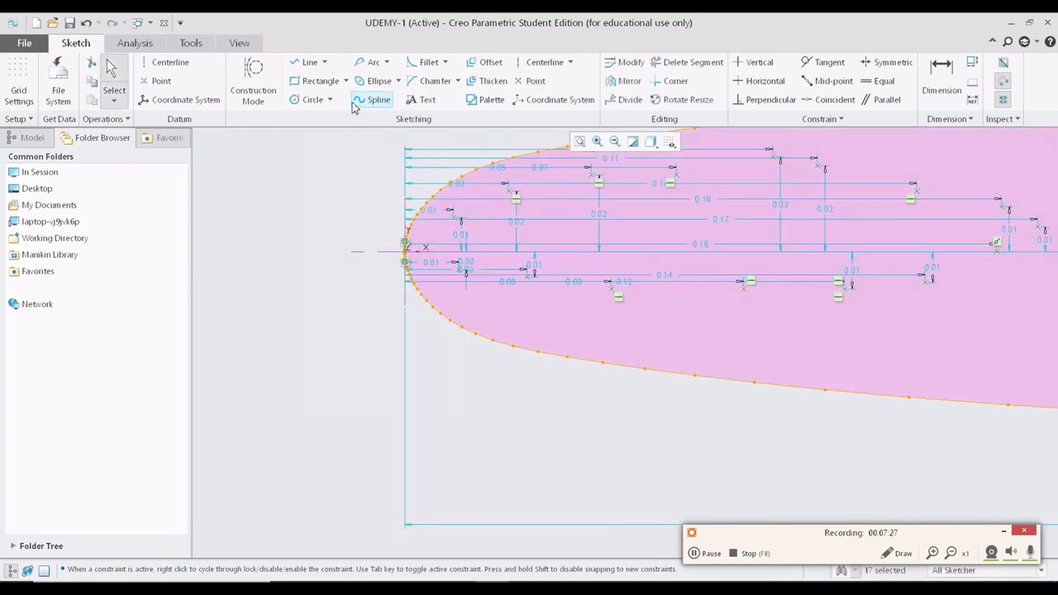
click(376, 101)
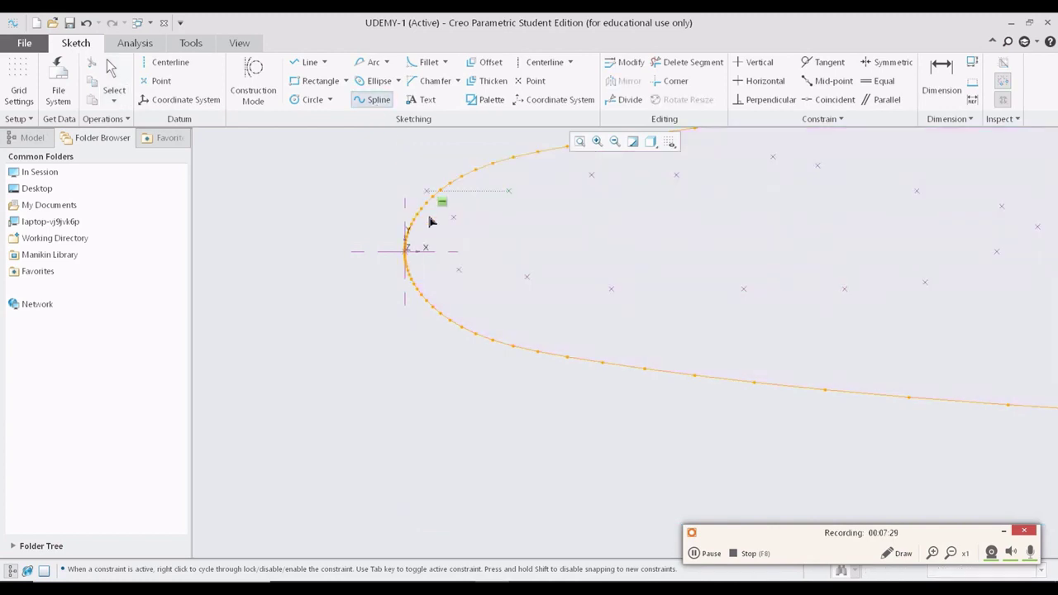
middle_click(454, 223)
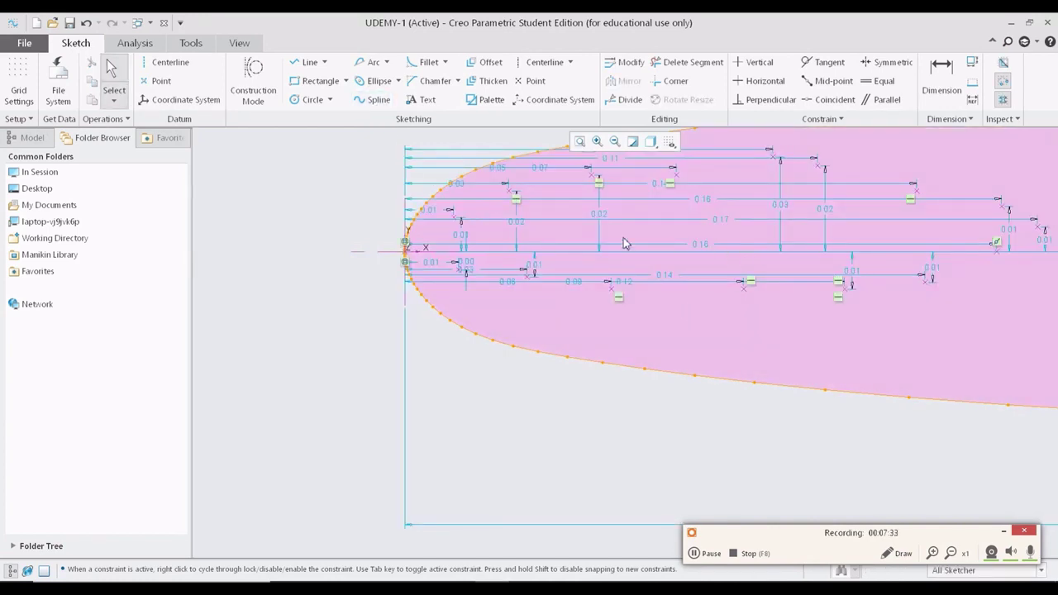
Move the airfoil's overall horizontal length dimension further below the profile.
shift+middle_drag(787, 278, 686, 366)
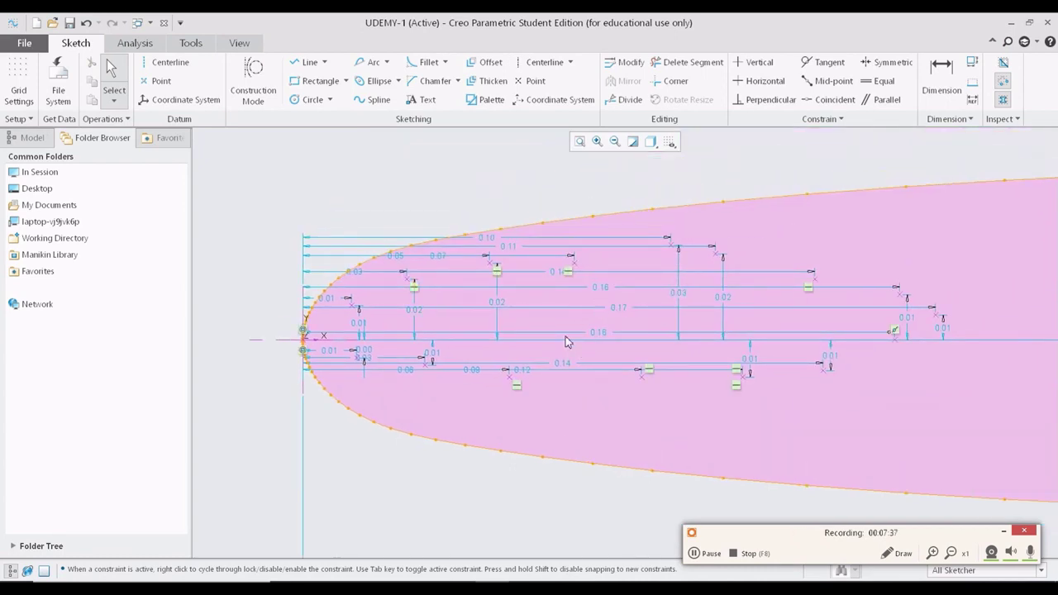
scroll(572, 282, up, 1)
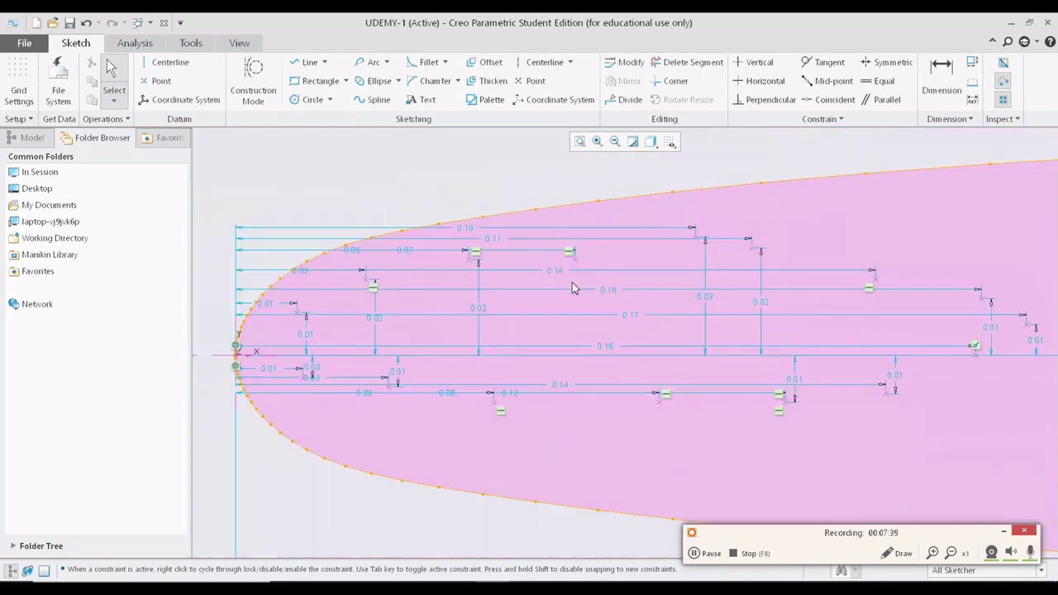
scroll(572, 281, down, 2)
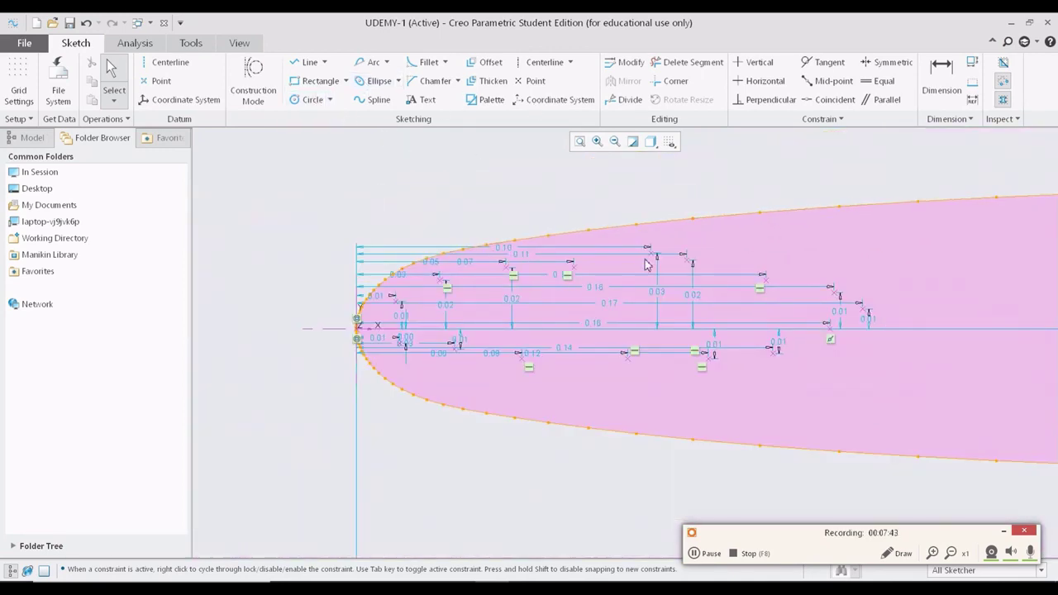
scroll(651, 270, down, 6)
shift+middle_drag(832, 247, 468, 278)
scroll(477, 273, up, 1)
scroll(477, 273, down, 3)
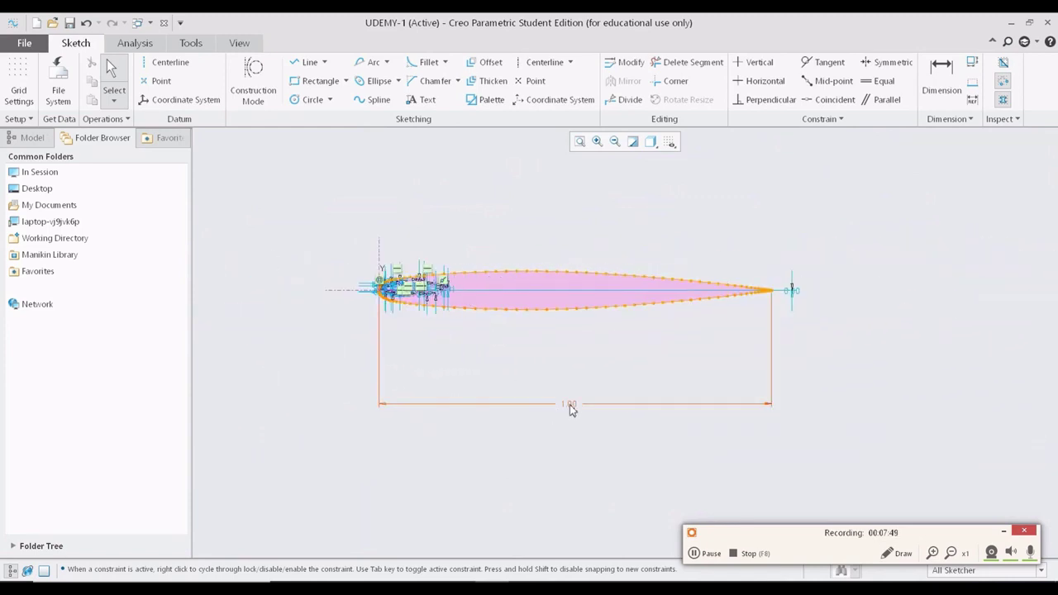
drag(570, 406, 581, 436)
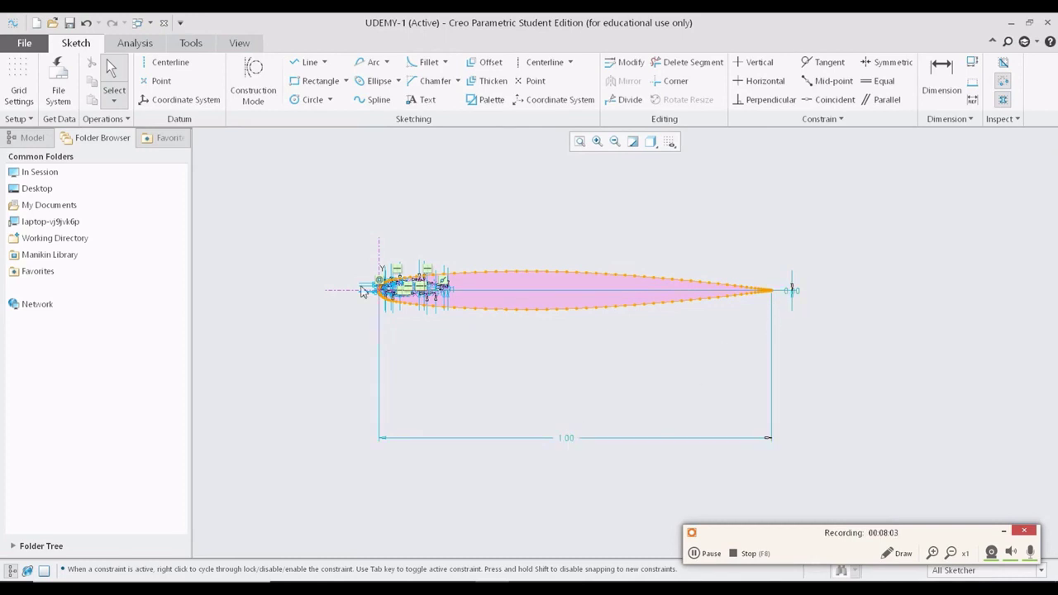
scroll(420, 287, up, 4)
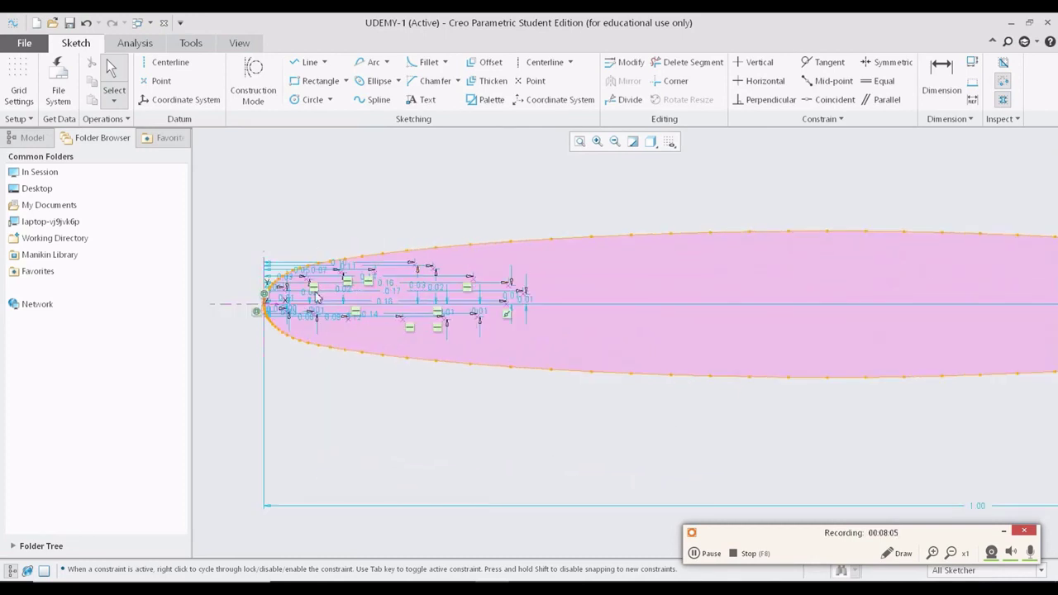
scroll(311, 299, up, 3)
scroll(334, 303, down, 2)
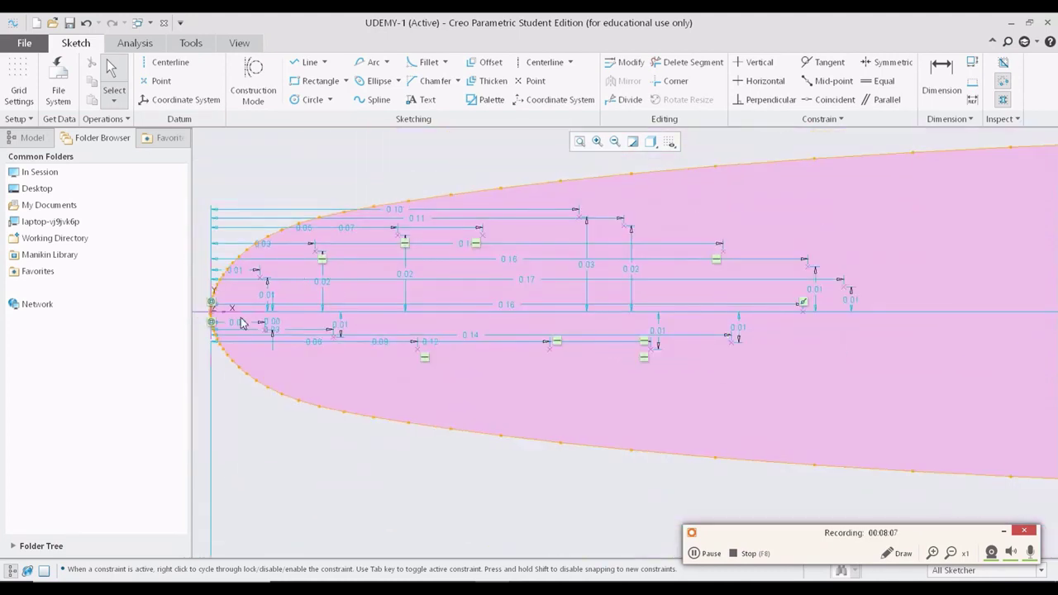
click(530, 80)
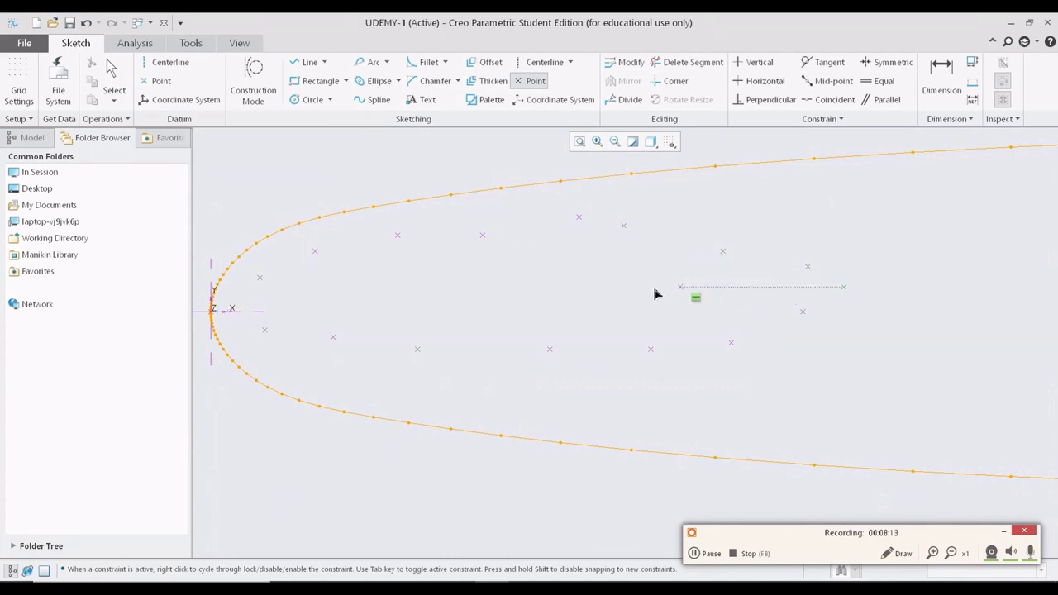
scroll(645, 272, down, 2)
middle_click(710, 293)
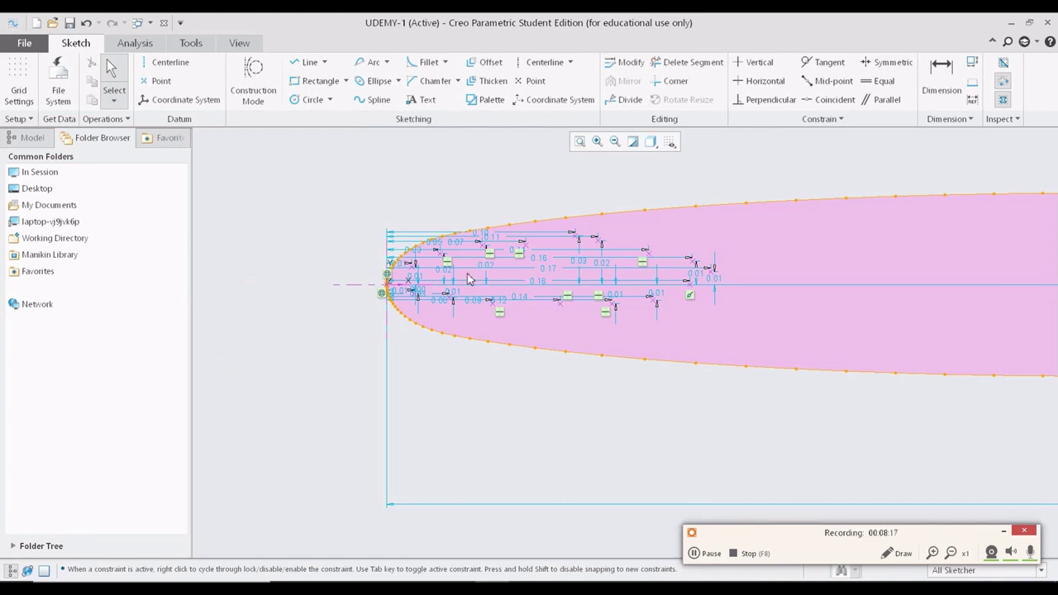
scroll(509, 383, down, 1)
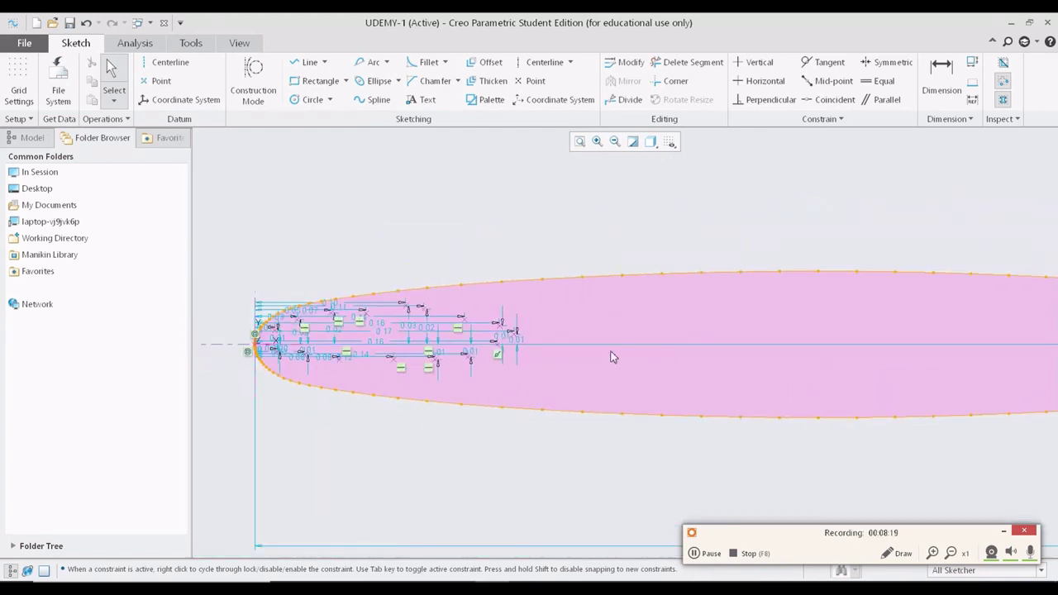